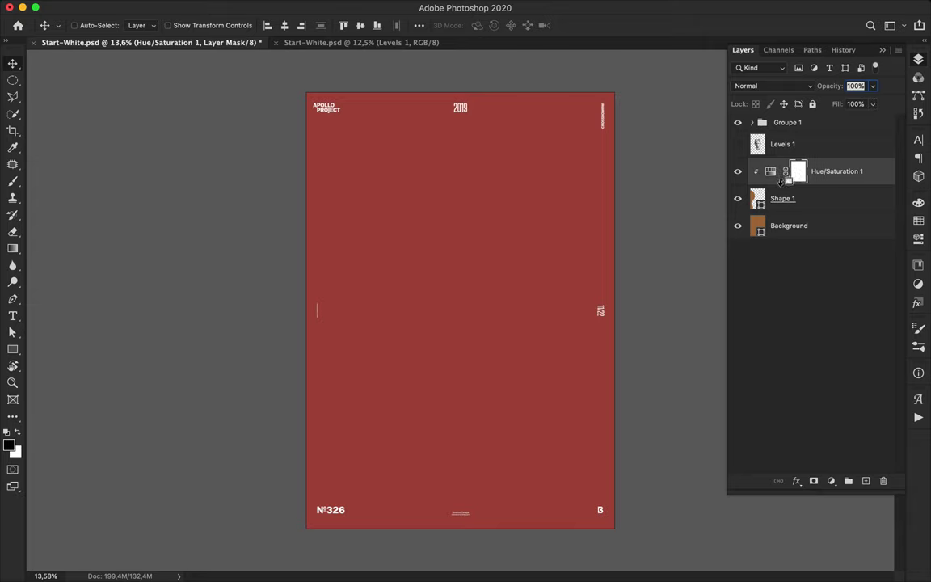
Draw a closed wavy Pen shape over the poster's lower-right corner
key(p)
drag(533, 521, 548, 486)
drag(587, 447, 587, 398)
drag(632, 351, 645, 359)
click(624, 547)
click(533, 536)
Draw a closed wavy Pen shape about 5044 × 2418 px over the poster's upper-right corner
drag(416, 86, 416, 136)
mouse_move(468, 125)
mouse_down()
mouse_move(520, 114)
mouse_move(581, 160)
mouse_up()
drag(625, 174, 653, 156)
click(624, 82)
drag(415, 85, 544, 93)
Remove the stroke from the two new corner shapes, Shape 2 and Shape 3
key(a)
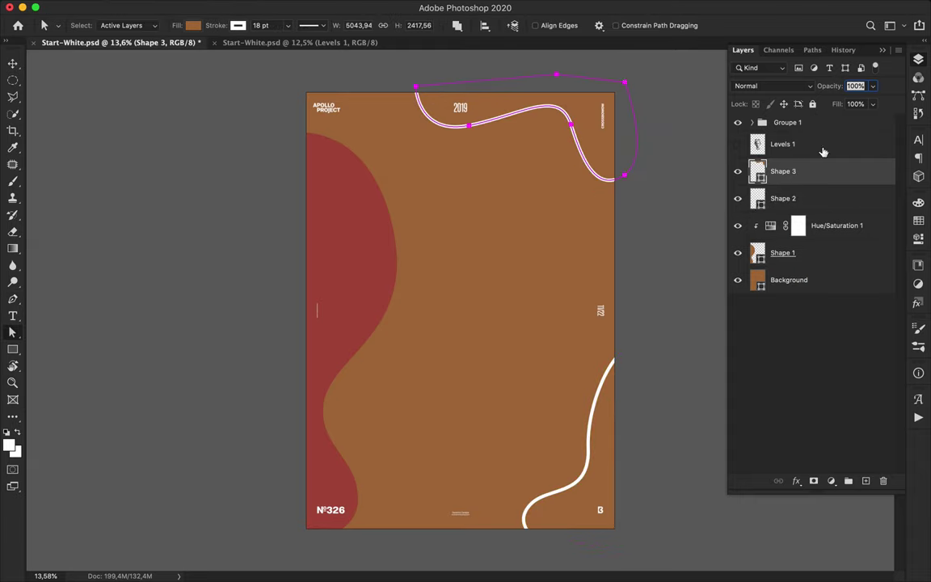
key(v)
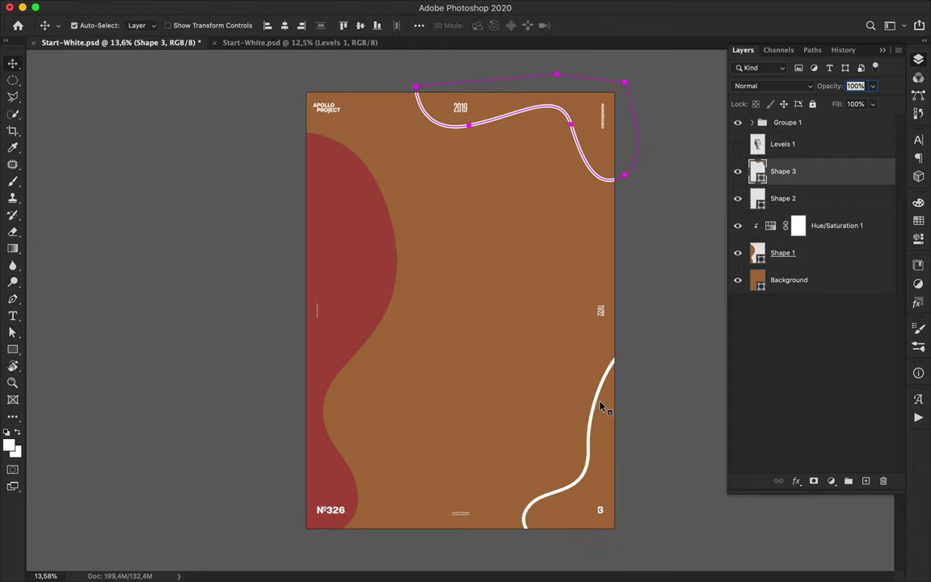
shift+click(599, 401)
key(a)
click(238, 26)
click(162, 51)
Duplicate the Hue/Saturation 1 adjustment above Shape 2 and Shape 3 and clip each copy to its shape
click(832, 227)
drag(825, 229, 808, 159)
alt+click(791, 238)
alt+click(785, 185)
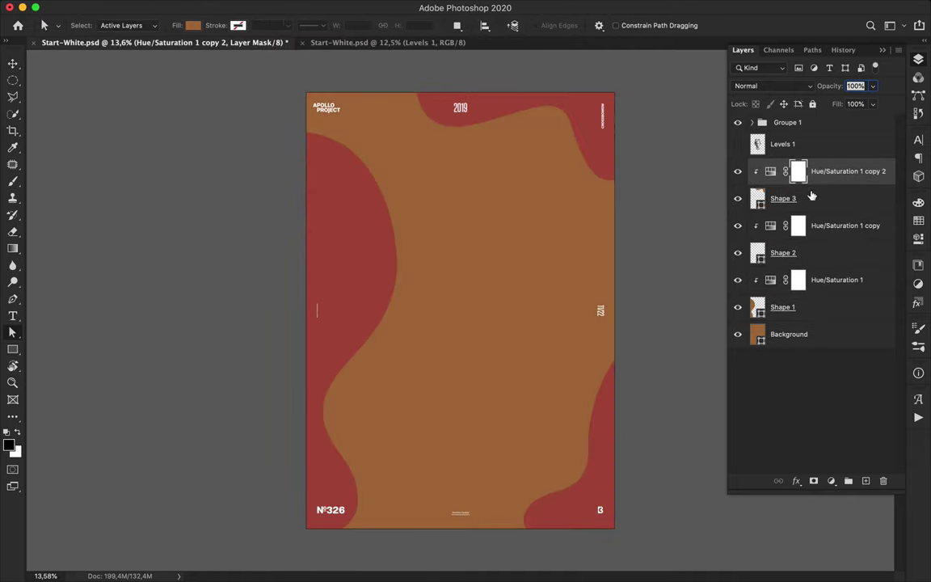
Merge Shape 3 and Shape 2 each with its own clipped Hue/Saturation copy
shift+click(812, 199)
key(super+e)
click(812, 200)
shift+click(815, 226)
key(super+e)
Draw a wavy Pen shape about 8194 × 1831 px across the poster's bottom and keep its layer beneath Shape 1
click(822, 253)
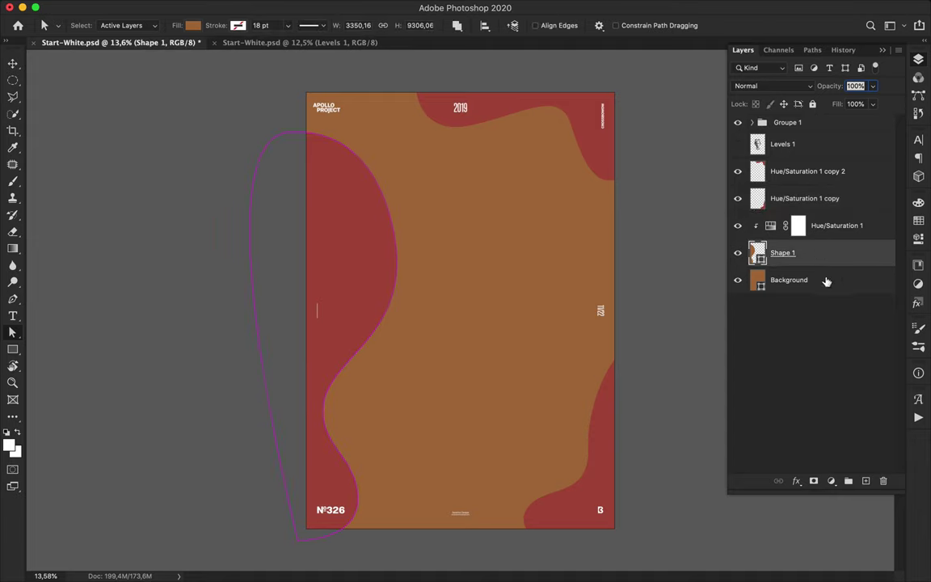
key(p)
click(272, 486)
drag(366, 466, 413, 498)
drag(618, 473, 640, 492)
click(626, 534)
click(288, 536)
drag(826, 306, 816, 283)
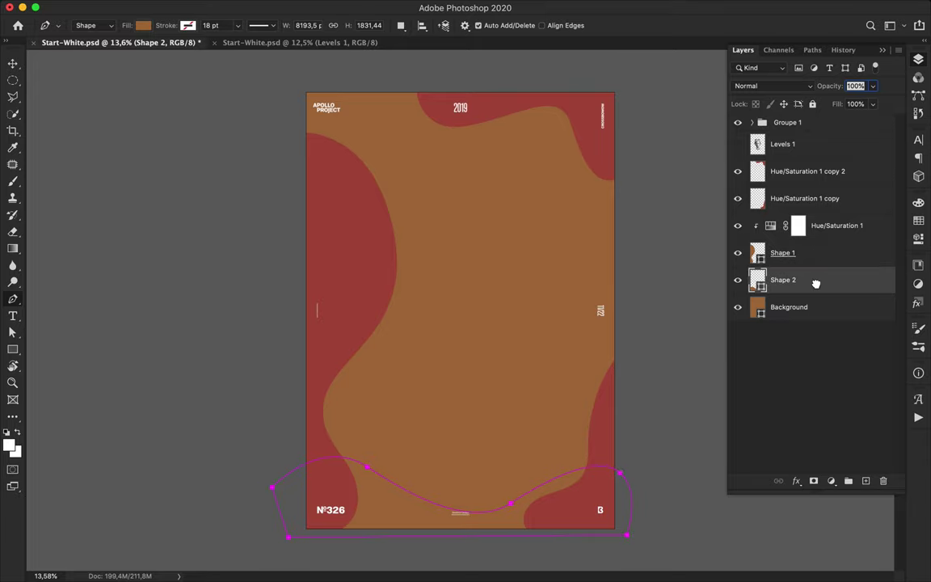
Clip a copy of the Hue/Saturation 1 adjustment to the bottom shape and set its Hue to -36
alt+drag(825, 229, 821, 263)
alt+click(794, 295)
alt+click(792, 292)
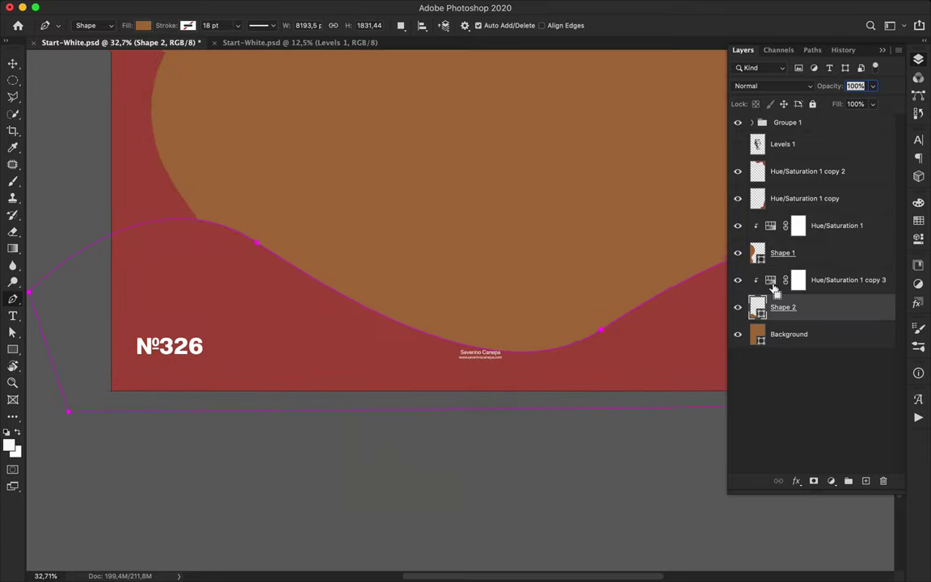
alt+click(770, 284)
double_click(771, 284)
drag(781, 283, 773, 284)
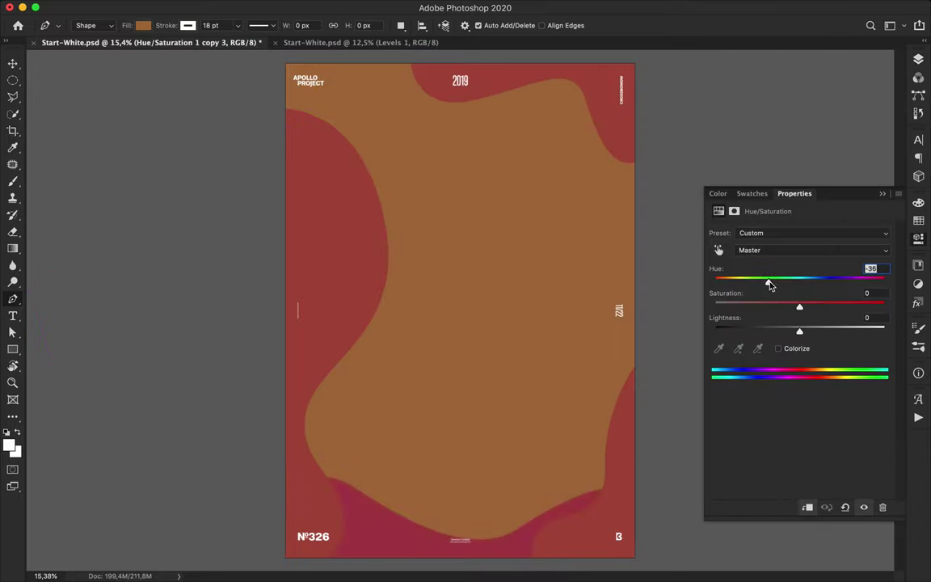
Move Shape 2 and its Hue/Saturation copy above the Hue/Saturation 1 layer
key(v)
click(917, 59)
shift+click(817, 303)
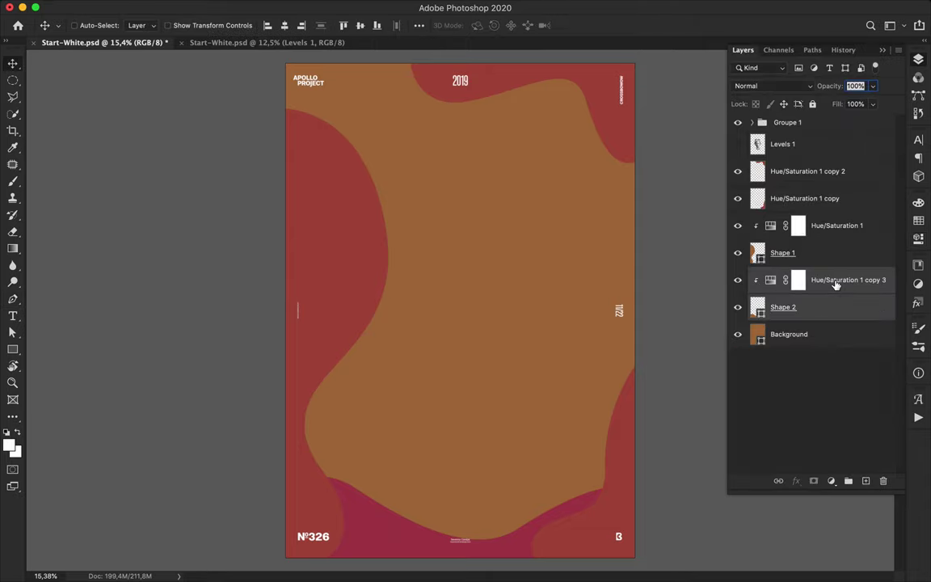
drag(835, 283, 833, 219)
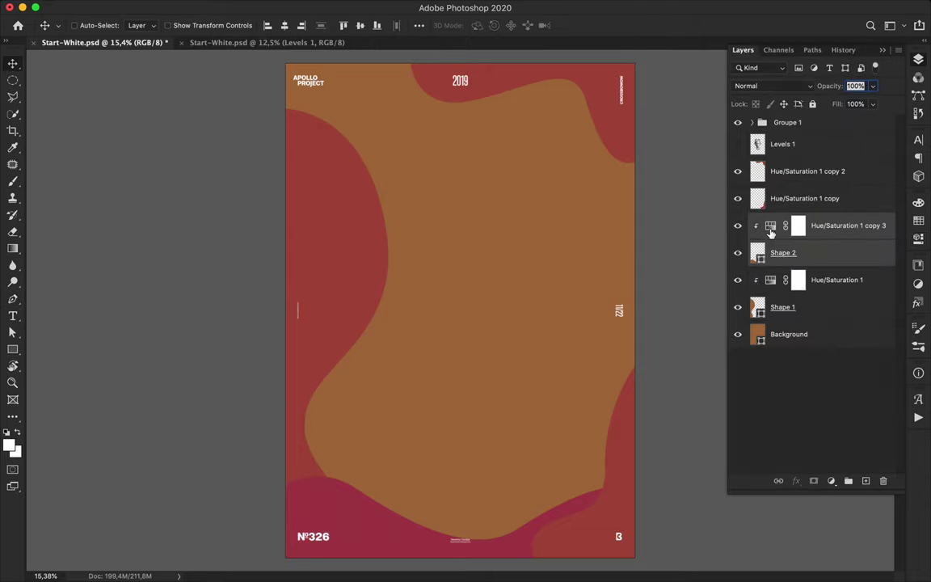
Undo the merge of Shape 2 with its adjustment and merge Shape 1 with Hue/Saturation 1 instead
key(super+e)
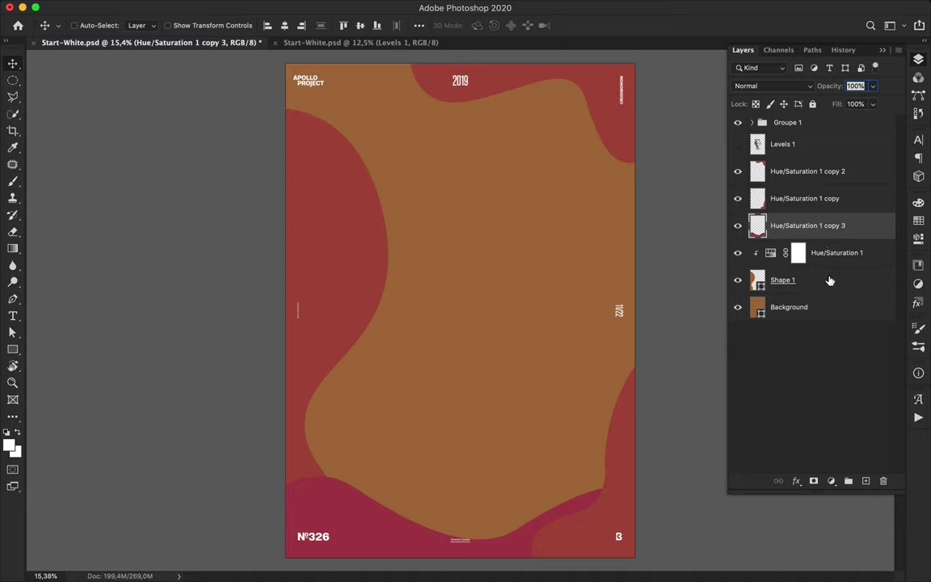
key(super+z)
click(832, 279)
key(super+e)
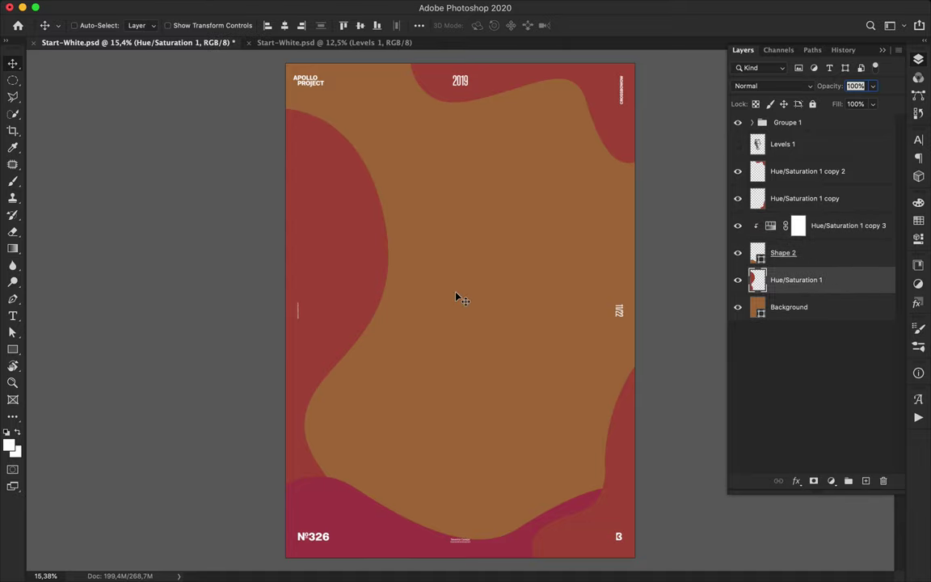
Draw a curved Pen shape about 4625 × 2827 px over the poster's upper-left corner and remove its stroke
key(p)
click(275, 194)
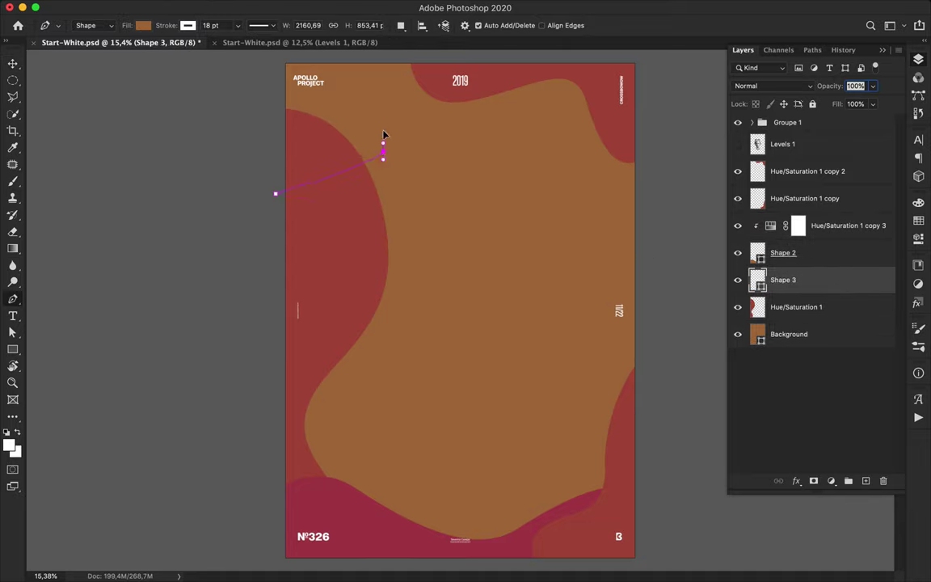
drag(387, 103, 388, 101)
drag(410, 75, 432, 75)
click(504, 56)
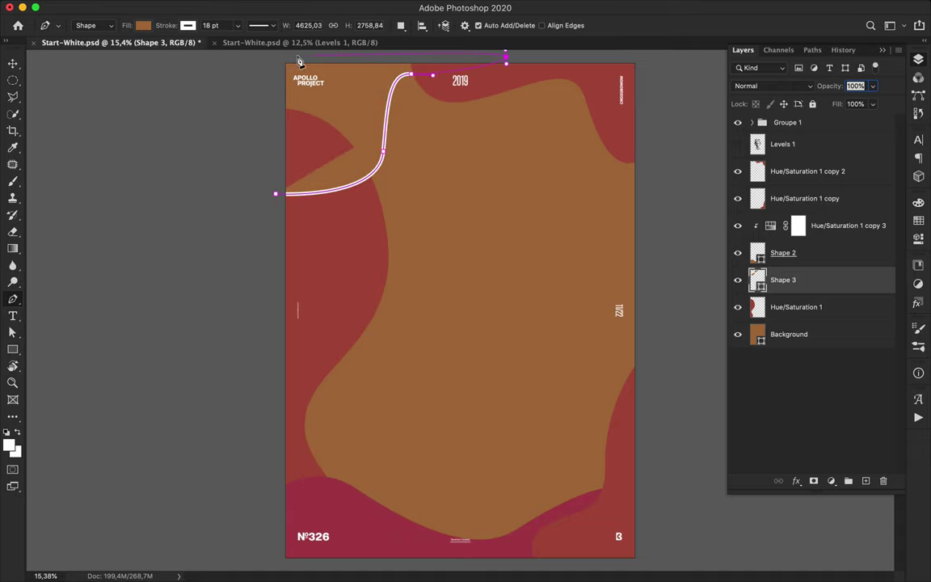
click(278, 57)
click(276, 193)
click(189, 26)
click(113, 52)
Duplicate Hue/Saturation 1 copy 3 above Shape 3 and clip the duplicate to it
key(v)
drag(820, 231, 820, 268)
key(super+alt+g)
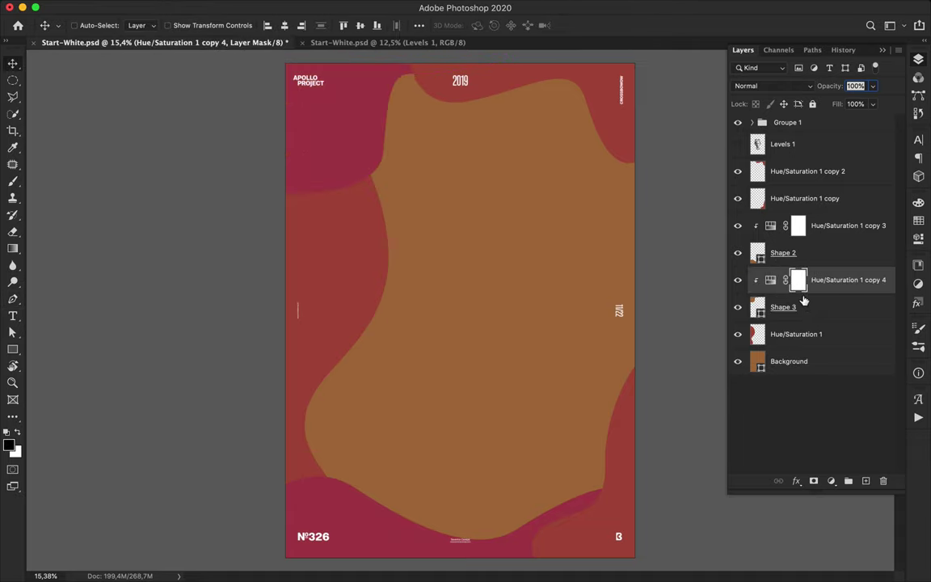
Reshape Shape 3's inner edge into a fuller rounded bulge by adjusting its curve handles and anchor
key(a)
click(375, 166)
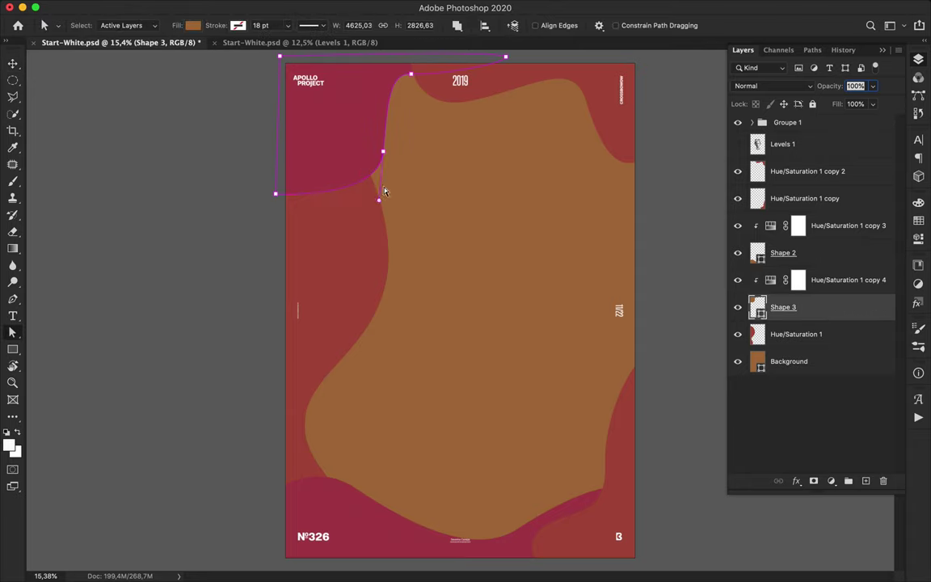
drag(371, 269, 372, 268)
drag(388, 103, 374, 103)
click(475, 152)
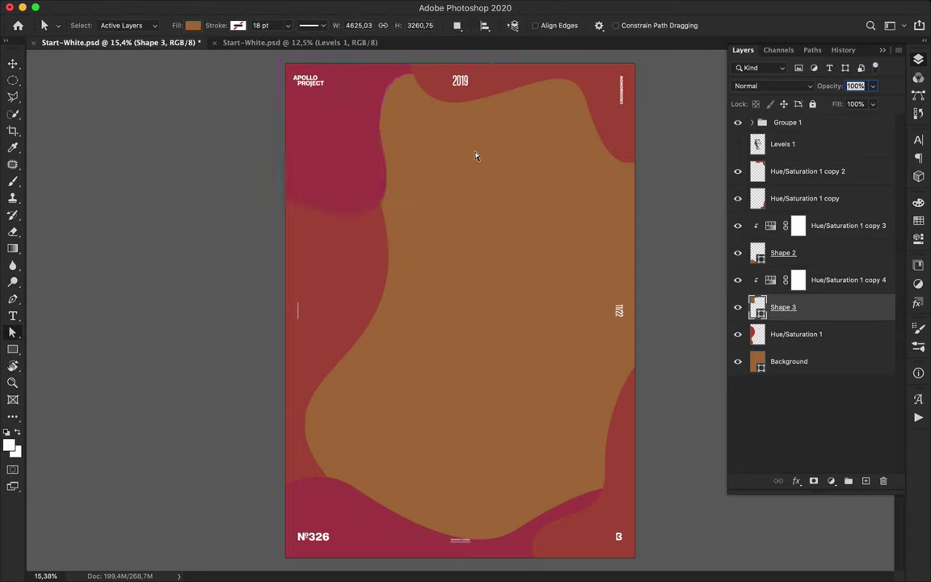
click(377, 189)
drag(386, 157, 399, 161)
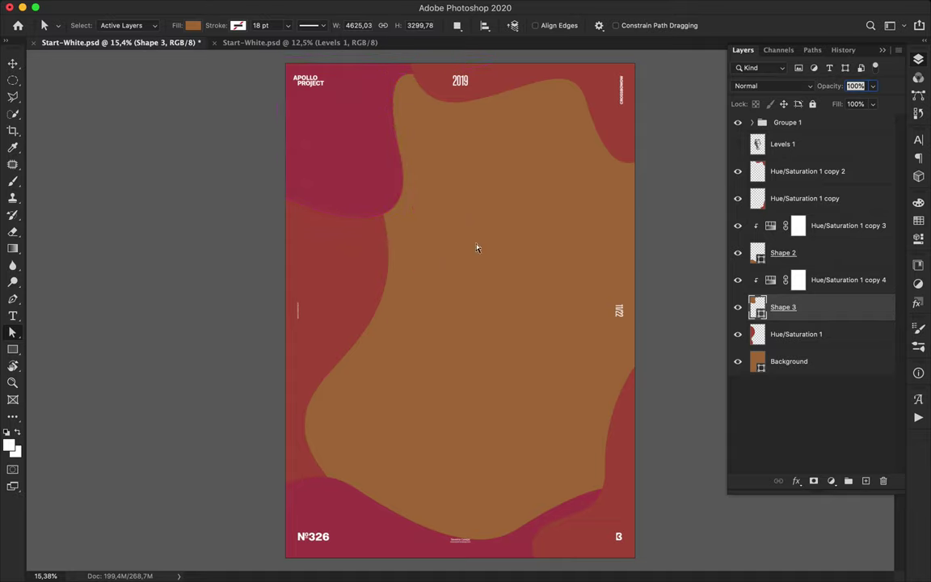
Draw a wavy Pen shape about 3342 × 8410 px along the poster's right edge and place its layer beneath Shape 3
key(p)
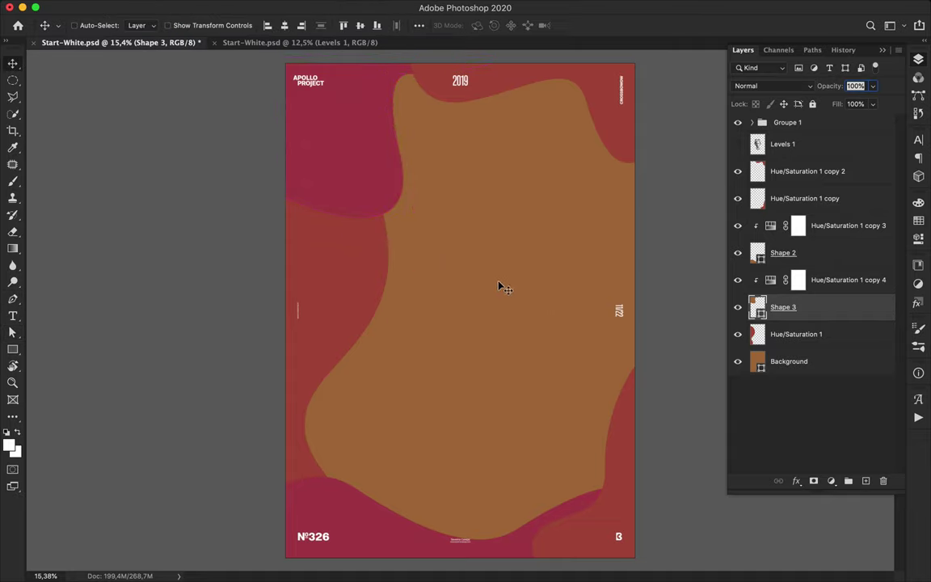
click(636, 122)
drag(562, 183, 557, 235)
drag(593, 294, 588, 316)
drag(501, 450, 660, 543)
click(637, 122)
drag(796, 309, 810, 354)
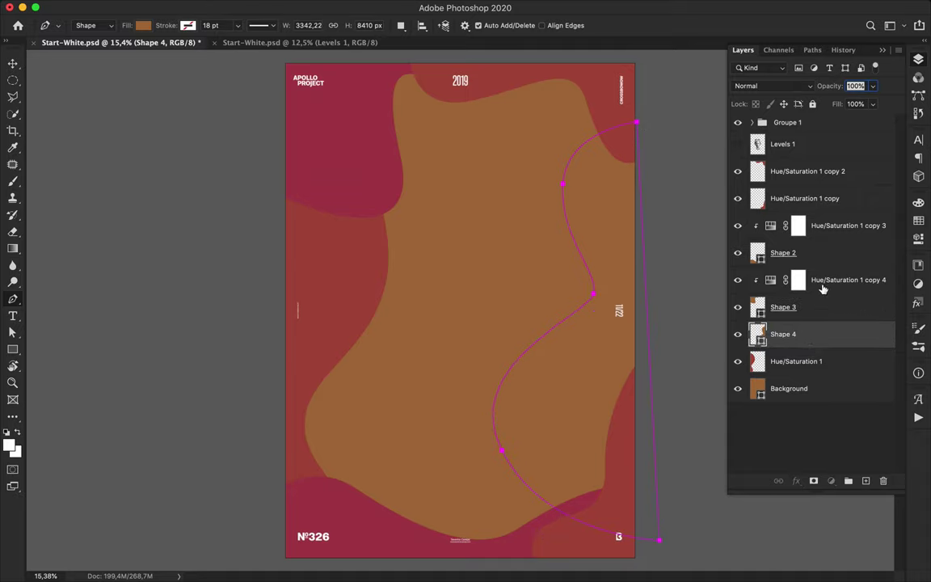
Merge Shape 3 with its clipped Hue/Saturation 1 copy 4 adjustment
click(821, 287)
shift+click(822, 307)
key(super+e)
Clip a duplicate of Hue/Saturation 1 copy 3 to Shape 4 and shift its hue to purple
drag(824, 231, 750, 283)
alt+click(762, 315)
double_click(776, 308)
click(640, 246)
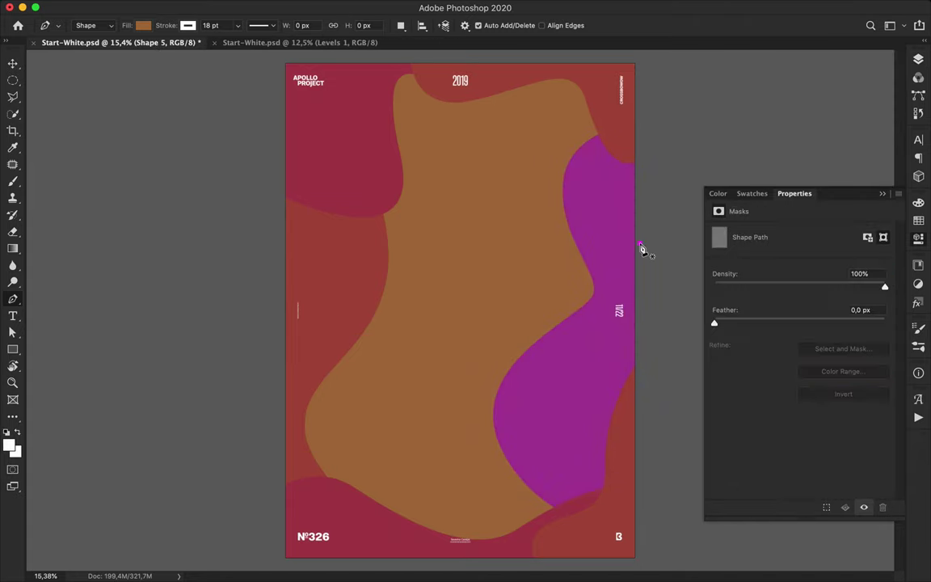
key(super+z)
key(v)
click(917, 59)
Draw a strokeless wavy Pen shape about 4227 × 5572 px over the poster's lower-left side, above the Hue/Saturation 1 layer
click(808, 362)
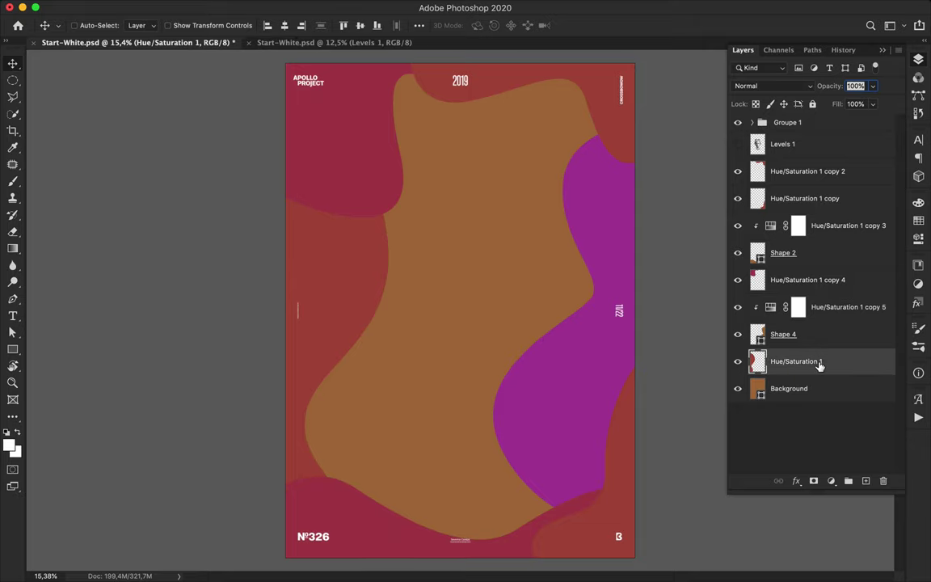
key(p)
click(143, 25)
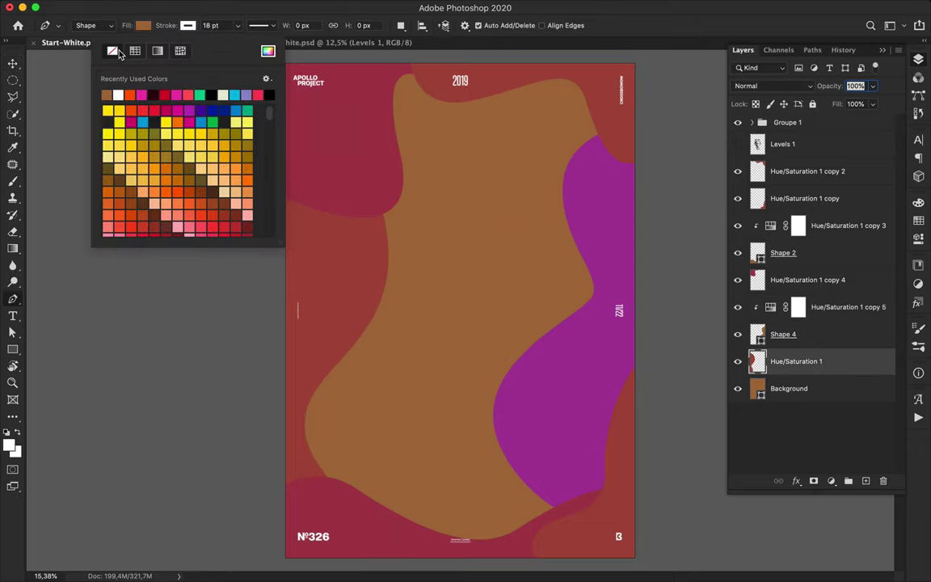
click(380, 557)
click(419, 510)
click(406, 479)
click(351, 458)
click(347, 339)
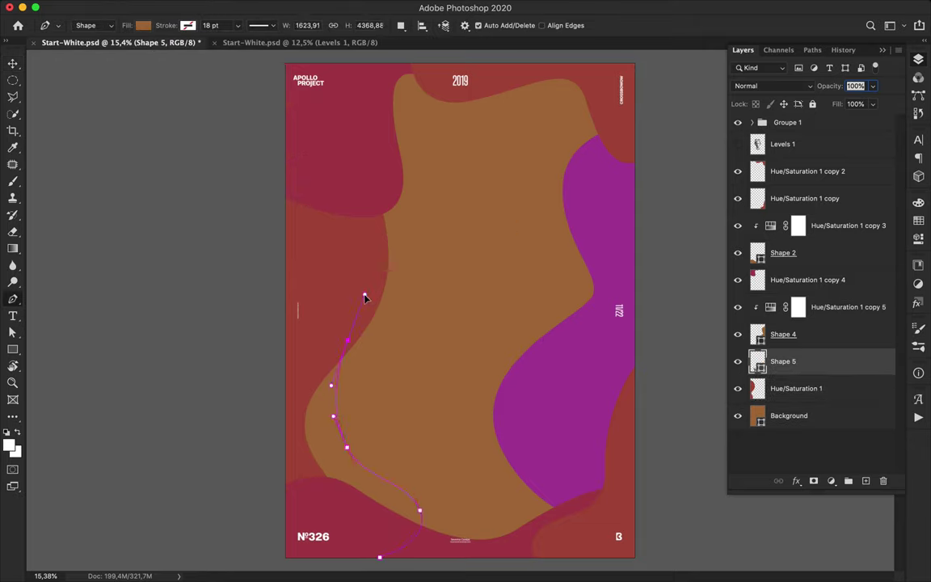
click(211, 288)
click(265, 565)
click(380, 557)
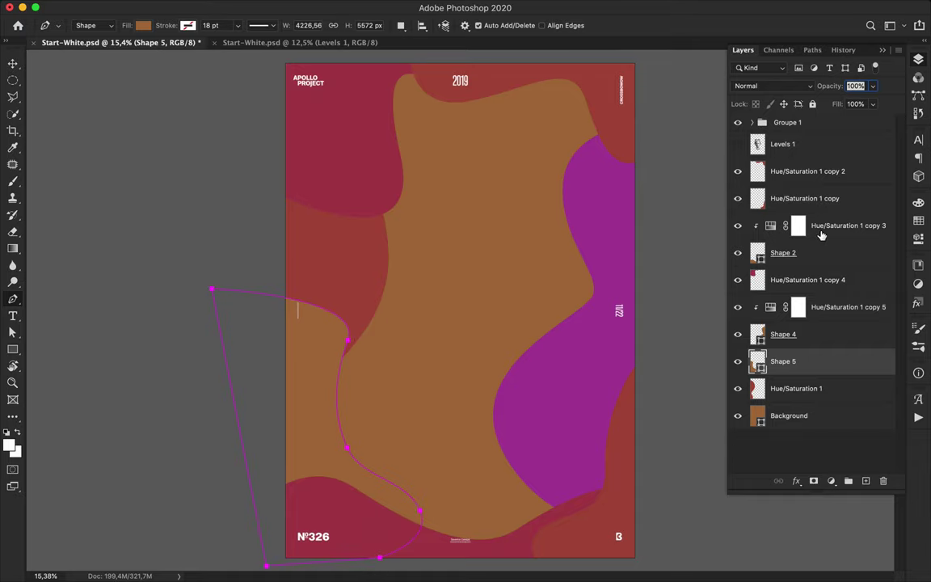
drag(821, 233, 814, 346)
alt+click(812, 374)
click(818, 371)
key(Delete)
Merge Shape 2 with its clipped Hue/Saturation 1 copy 3 adjustment
click(823, 230)
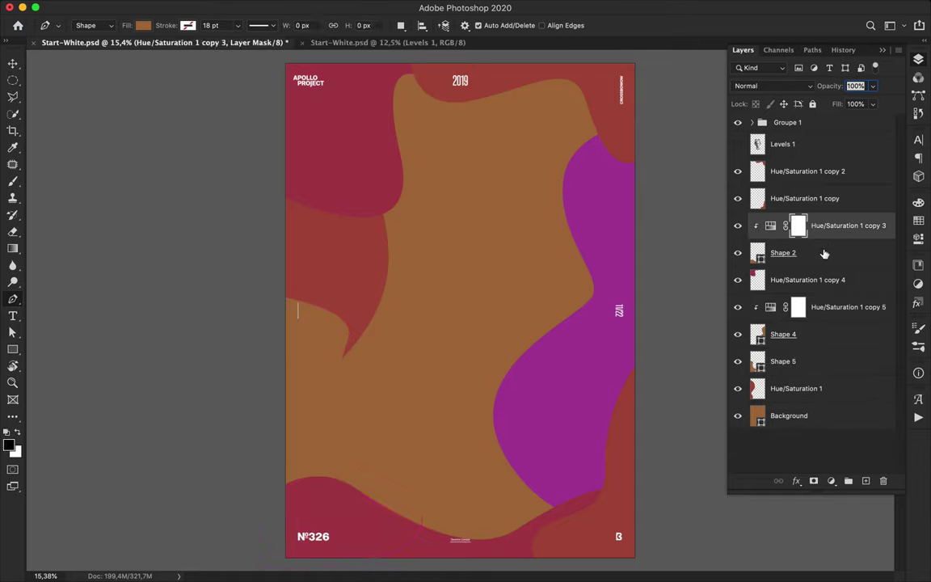
shift+click(824, 252)
key(super+e)
Duplicate the purple Hue/Saturation 1 copy 5 adjustment above Shape 5 and clip it to that shape
click(825, 284)
shift+click(825, 307)
click(819, 285)
drag(820, 286, 805, 330)
alt+click(806, 346)
Round the upper curve of the lower-left purple shape and nudge the shape slightly up and to the left
key(a)
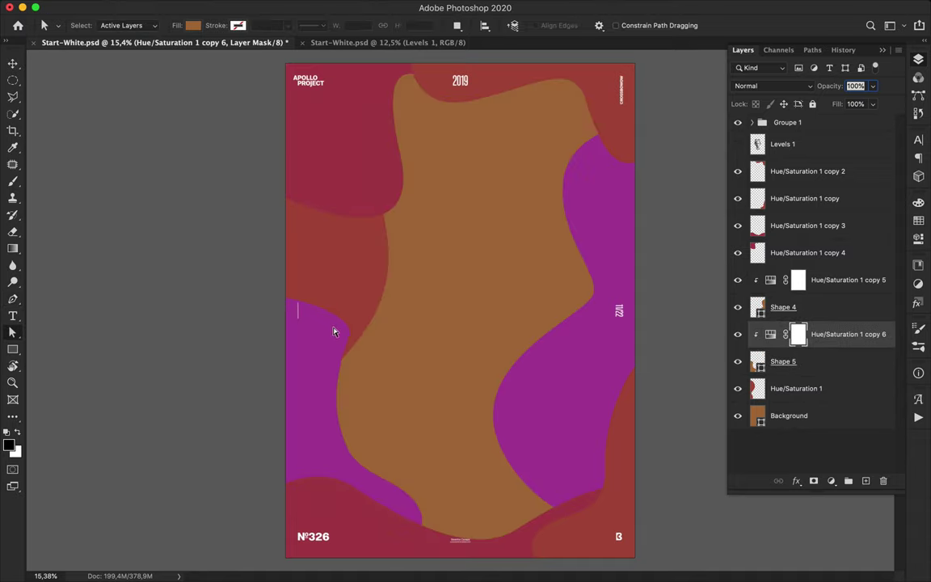
click(878, 368)
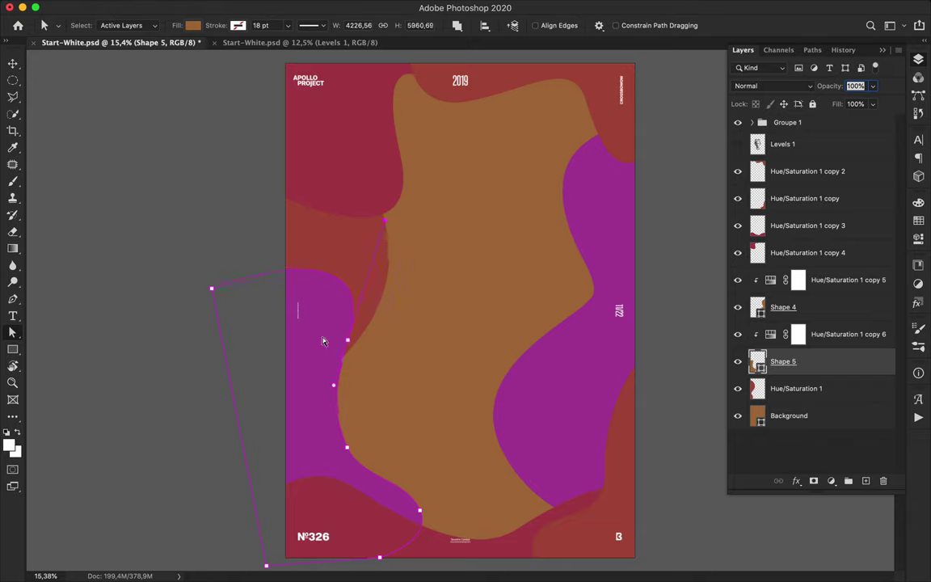
key(v)
mouse_move(314, 426)
mouse_down()
mouse_move(276, 423)
mouse_move(309, 419)
mouse_up()
Draw a curved Pen shape about 3237 × 1978 px over the top-left corner and clip a purple Hue/Saturation copy to it beneath Shape 5
key(p)
click(279, 139)
drag(340, 133, 347, 115)
drag(368, 79, 403, 57)
click(250, 58)
drag(874, 358, 844, 396)
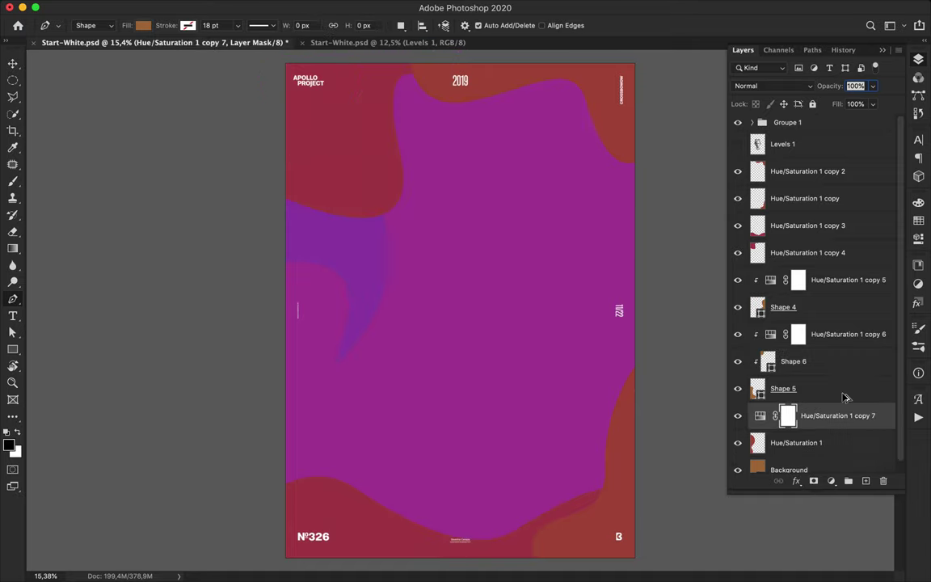
drag(802, 368, 769, 410)
Move Shape 6 and its Hue/Saturation adjustment above the Hue/Saturation 1 copy 3 layer and merge them
shift+click(820, 387)
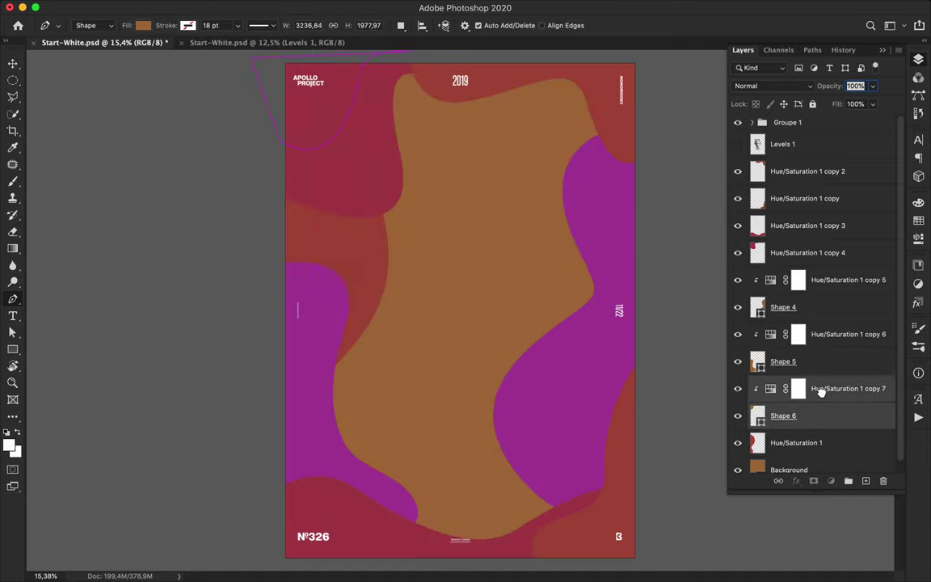
drag(820, 386, 821, 211)
key(super+e)
Merge Shape 5 with its clipped Hue/Saturation 1 copy 6 adjustment
click(825, 365)
shift+click(825, 381)
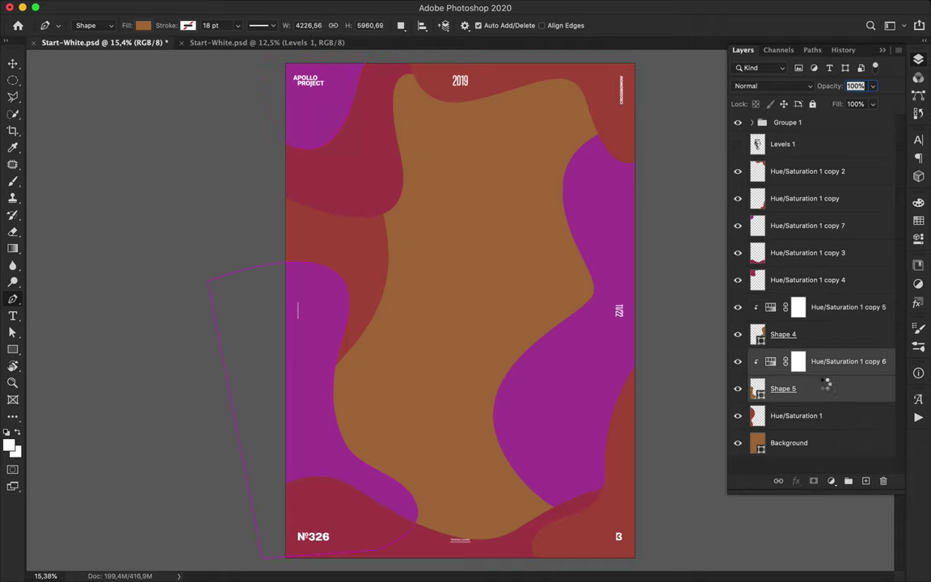
key(super+e)
Draw a second Pen shape along the poster's right edge with a pointed bulge toward the middle
click(635, 455)
drag(563, 422, 546, 281)
drag(594, 238, 596, 226)
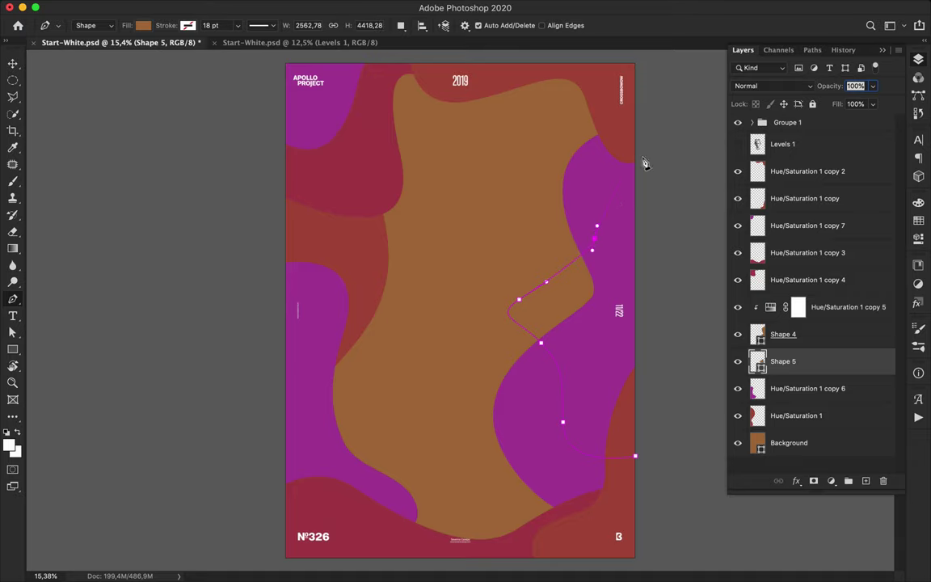
click(649, 87)
key(a)
Clip a duplicate of Hue/Saturation 1 copy 5 to the new right-edge shape and shift its hue to blue-violet
drag(824, 311, 822, 346)
alt+click(798, 374)
double_click(769, 365)
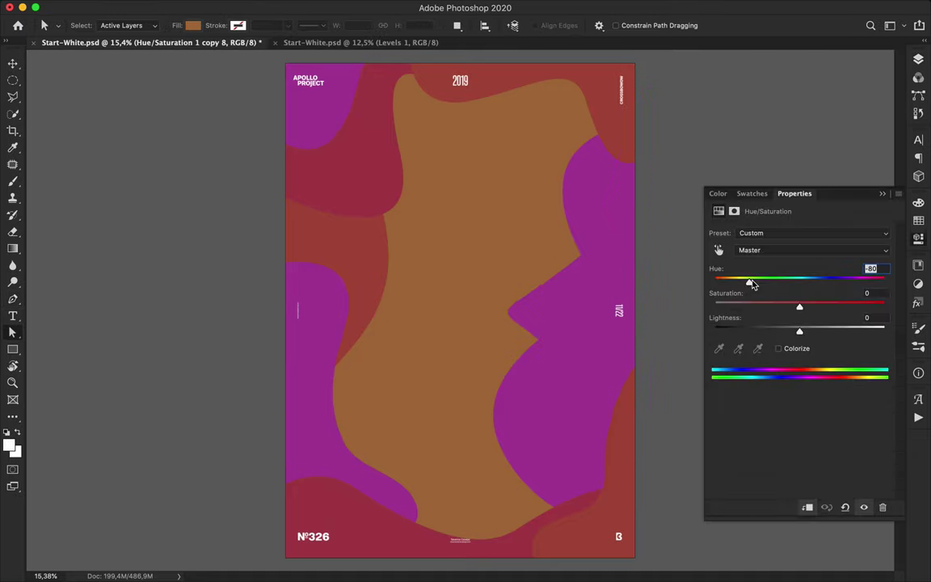
drag(751, 282, 738, 283)
Move the violet shape and its adjustment directly below the Levels 1 layer and shift the shape slightly right
click(918, 60)
shift+click(827, 387)
drag(827, 387, 824, 159)
key(v)
drag(608, 353, 622, 349)
Reshape the violet shape's upper edge into smooth curves by adjusting its anchor and handles
key(a)
click(611, 255)
click(612, 236)
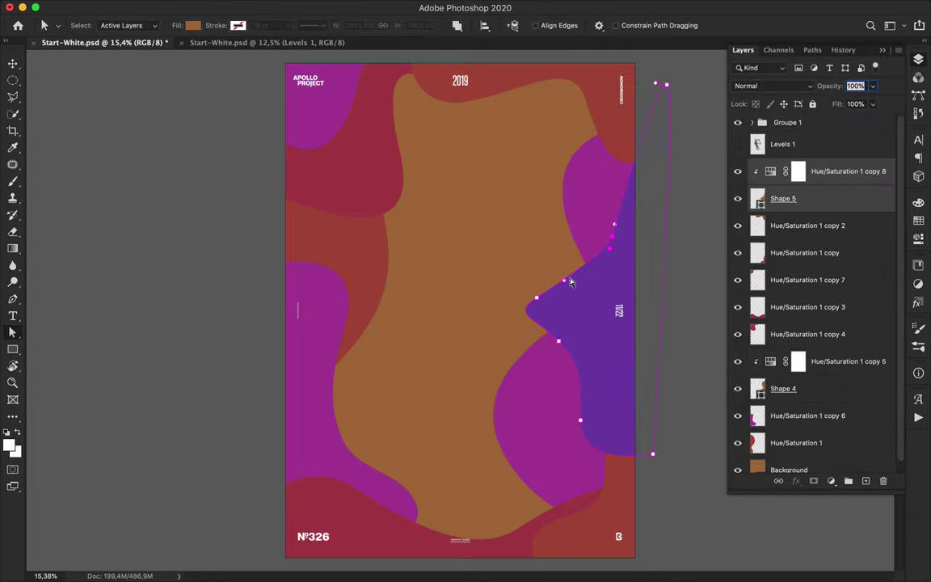
drag(619, 212, 649, 239)
drag(616, 188, 599, 165)
drag(564, 280, 563, 248)
Smooth the violet shape's lower inward notch and lower bulge, and round its central bulge
drag(558, 341, 593, 355)
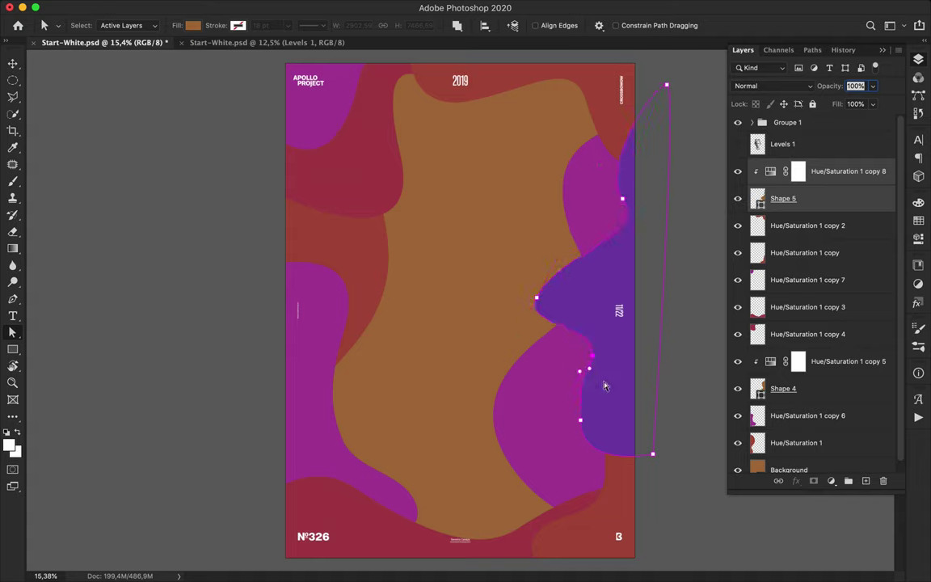
drag(568, 422, 568, 420)
drag(568, 373, 552, 374)
click(690, 372)
click(541, 301)
drag(563, 240, 549, 189)
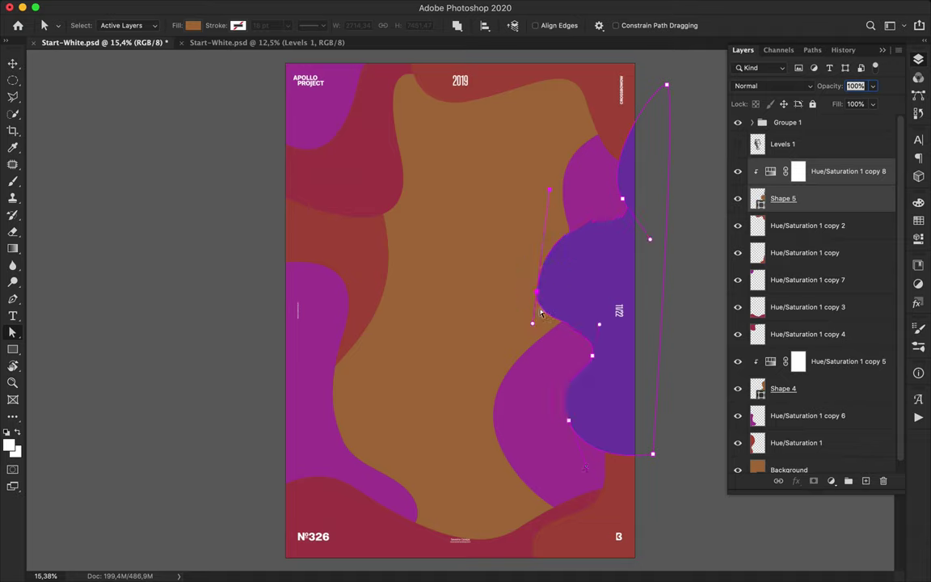
Pull the violet shape's upper notch inward and smooth the curves of its central bulge
drag(521, 336, 537, 341)
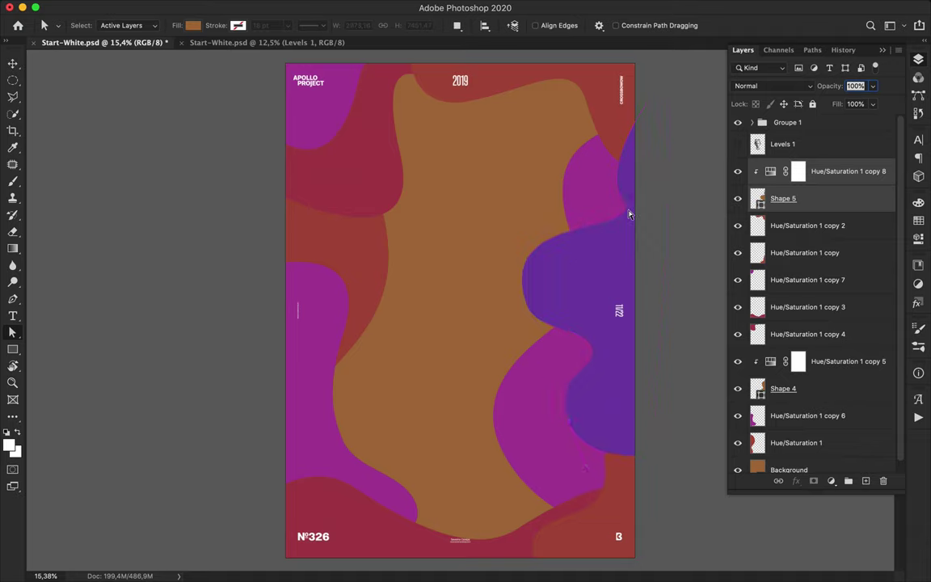
drag(624, 202, 611, 196)
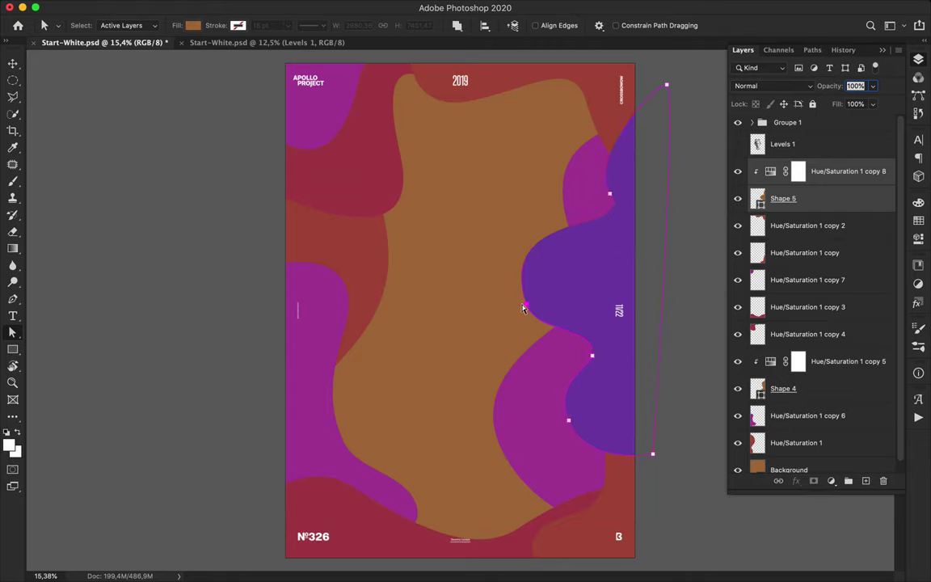
mouse_move(538, 340)
mouse_down()
mouse_move(528, 333)
mouse_move(541, 336)
mouse_up()
Extend the violet shape's lower outer corner to the poster's bottom, raise its central bulge, and ease its upper notch back toward the edge
drag(678, 513, 678, 525)
drag(587, 467, 605, 458)
drag(681, 529, 660, 558)
drag(525, 307, 519, 284)
click(477, 297)
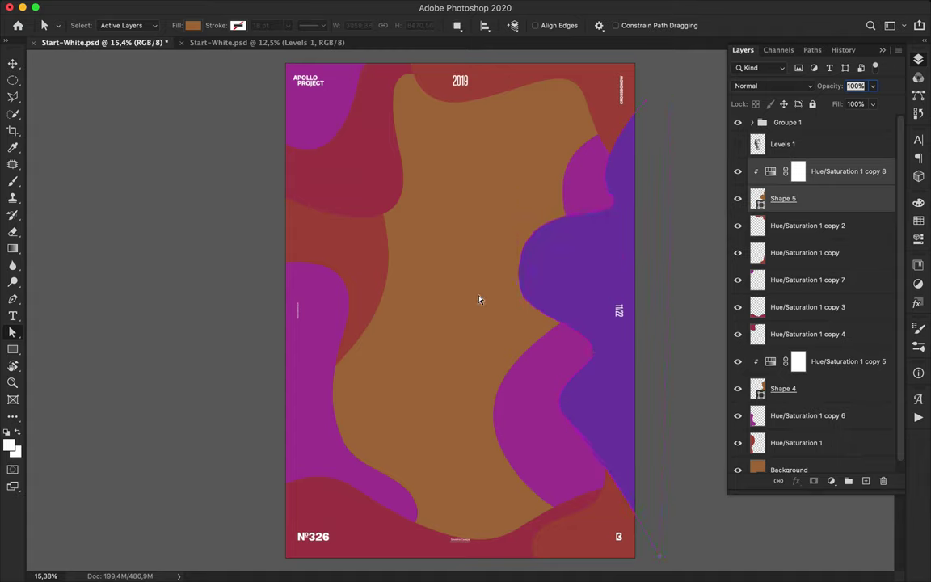
click(573, 276)
alt+click(617, 196)
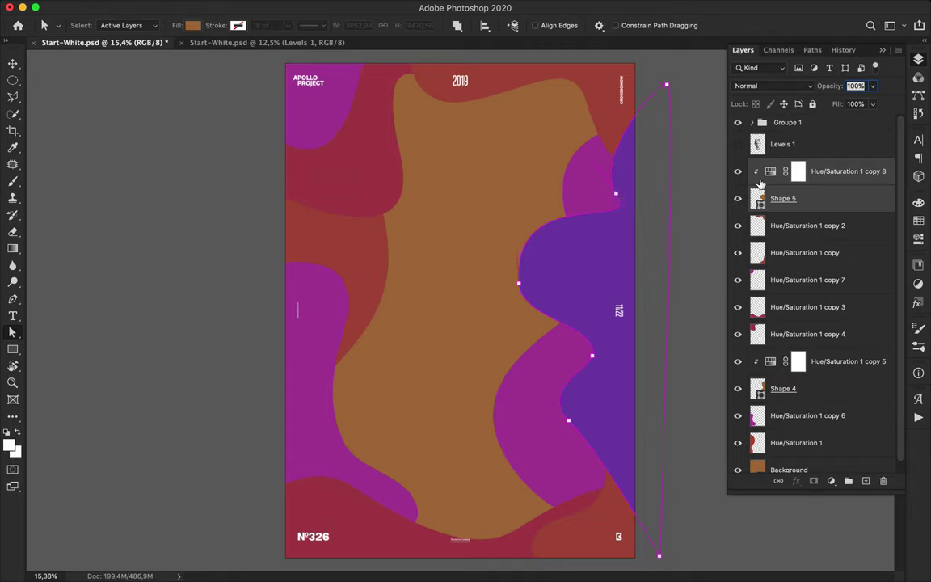
key(v)
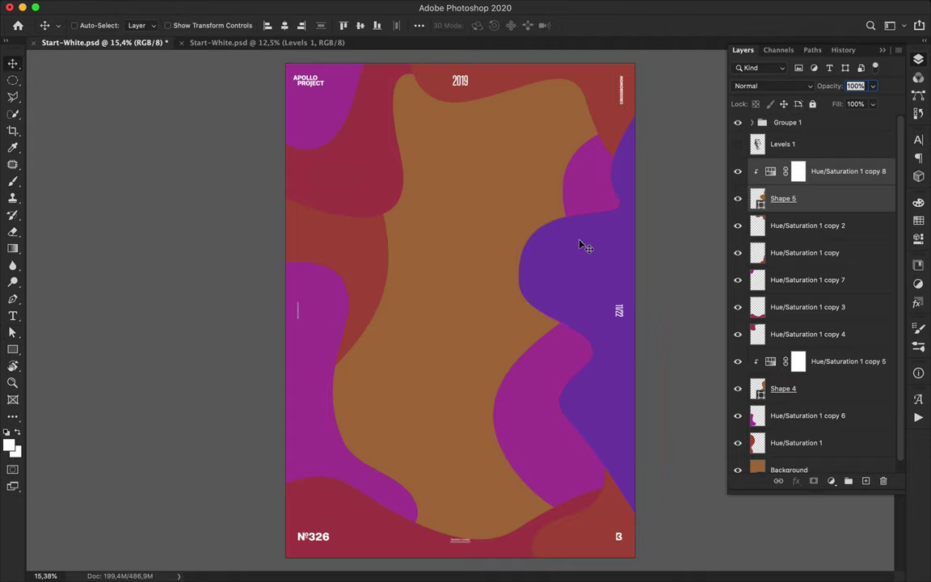
Draw a closed wavy Pen shape along the poster's left side and bottom, running past the left and bottom edges
key(p)
click(365, 282)
drag(383, 317, 380, 354)
drag(358, 397, 378, 431)
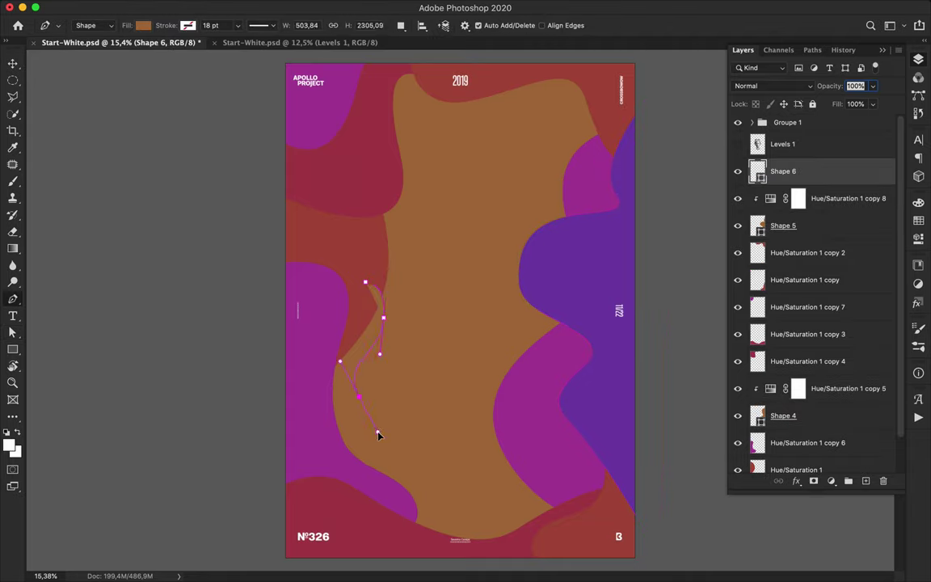
drag(355, 480, 358, 498)
drag(413, 555, 434, 543)
drag(471, 471, 492, 473)
click(561, 491)
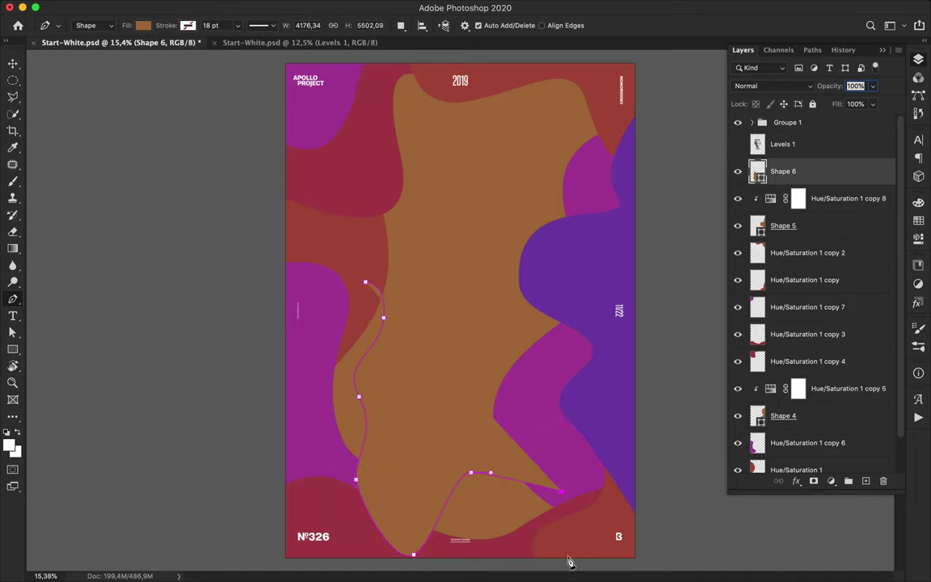
click(568, 561)
click(262, 557)
click(269, 274)
click(366, 282)
Clip a duplicate of Hue/Saturation 1 copy 8 to Shape 6 and place both layers directly above Background
drag(826, 203, 814, 447)
shift+click(766, 194)
key(a)
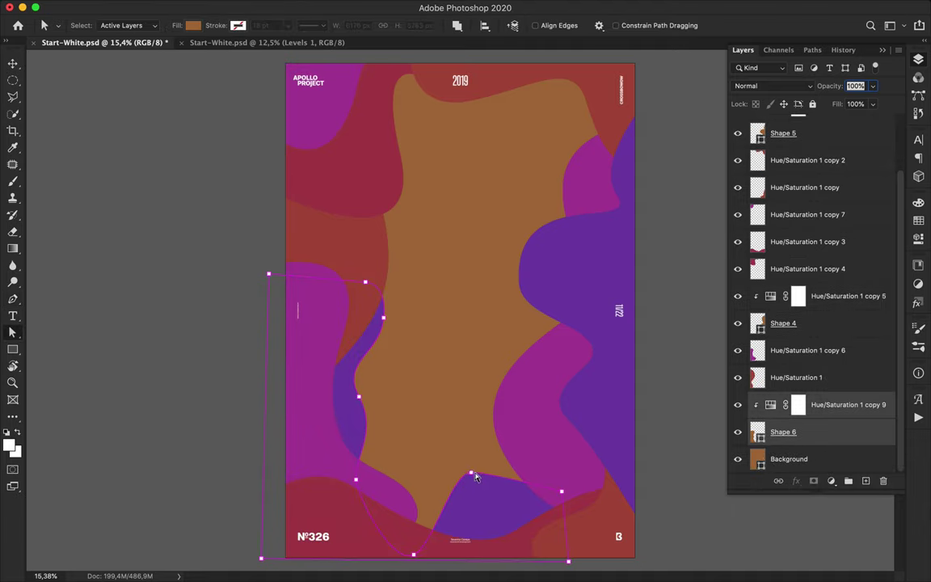
click(482, 437)
Draw a closed wavy Pen shape across the poster's top, dipping into the brown centre
key(p)
click(381, 187)
drag(407, 152, 416, 152)
drag(495, 104, 496, 102)
drag(606, 120, 634, 113)
click(635, 57)
click(322, 57)
click(381, 186)
Clip a duplicate of Hue/Saturation 1 copy 9 to the top shape and merge the two layers
drag(816, 434, 828, 396)
alt+click(766, 417)
shift+click(793, 434)
key(ctrl+e)
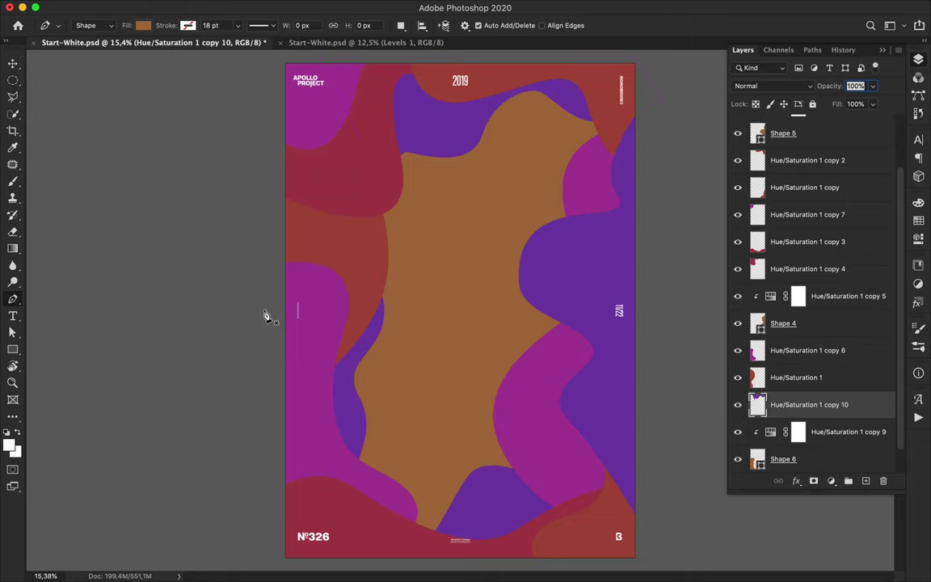
Merge the Hue/Saturation 1 copy 5 adjustment with Shape 4
scroll(826, 320, down, 2)
click(738, 405)
click(739, 405)
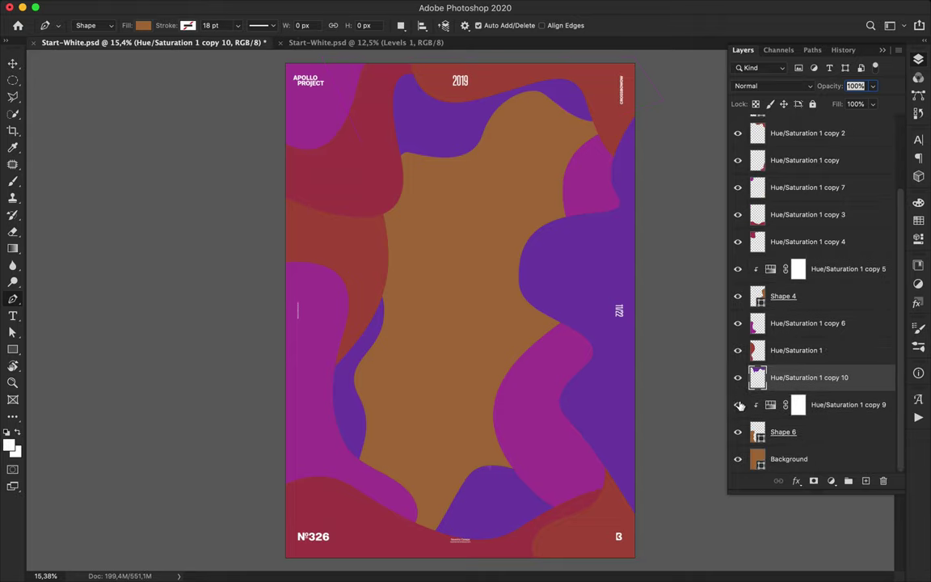
click(831, 411)
click(828, 271)
shift+click(832, 297)
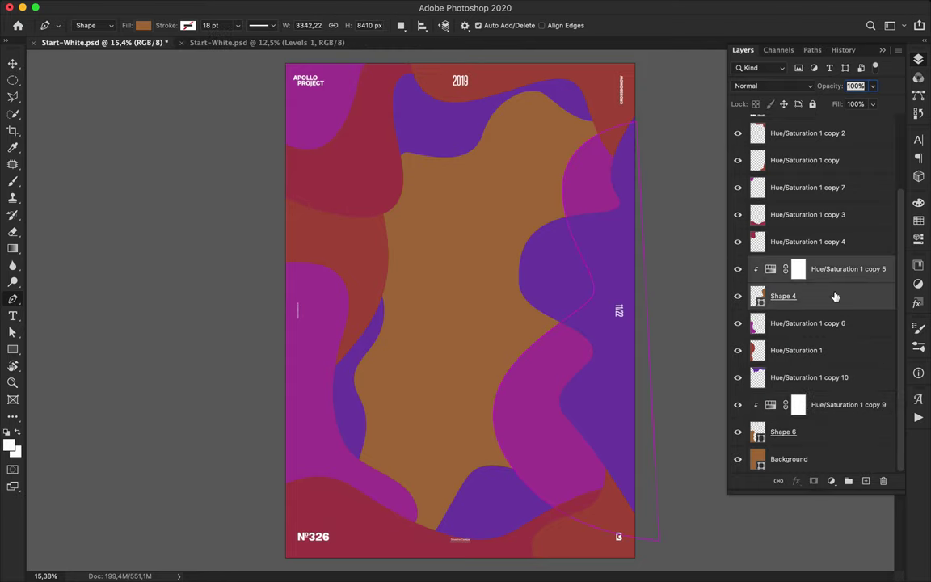
key(ctrl+e)
Merge the Hue/Saturation 1 copy 8 adjustment with Shape 5
click(832, 408)
click(829, 428)
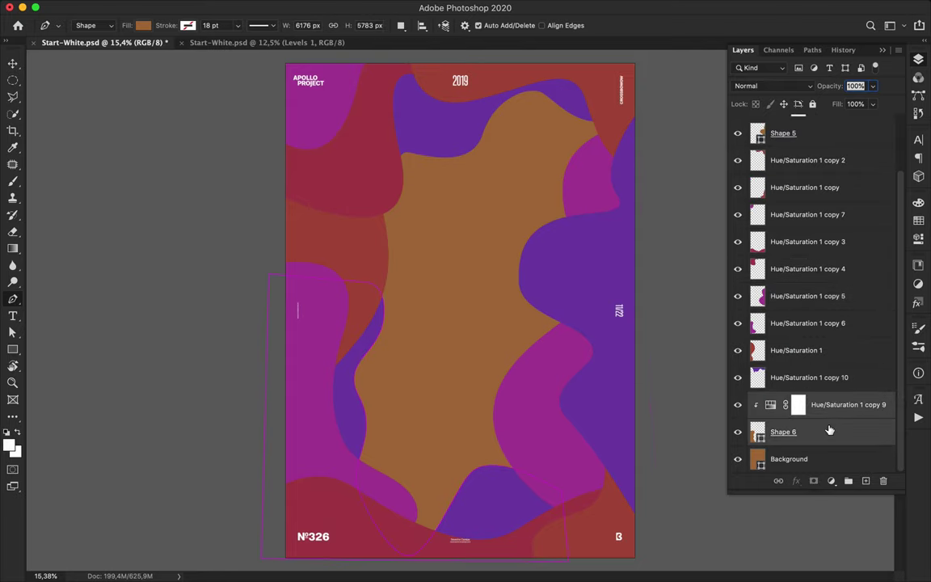
scroll(827, 194, up, 2)
click(825, 174)
shift+click(816, 199)
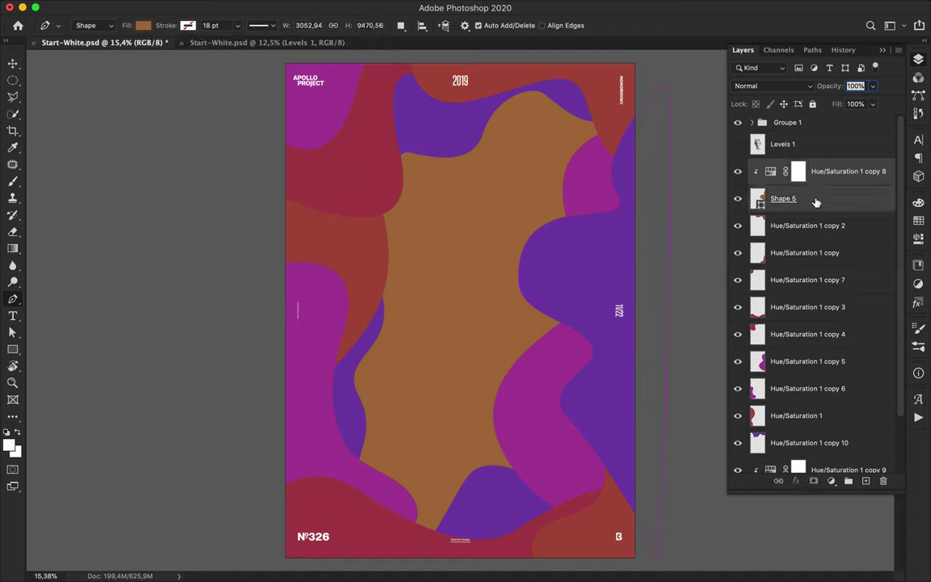
key(ctrl+e)
Draw a closed wavy Pen shape along the poster's upper left edge, bulging inward around mid-height
click(282, 390)
drag(325, 345, 325, 324)
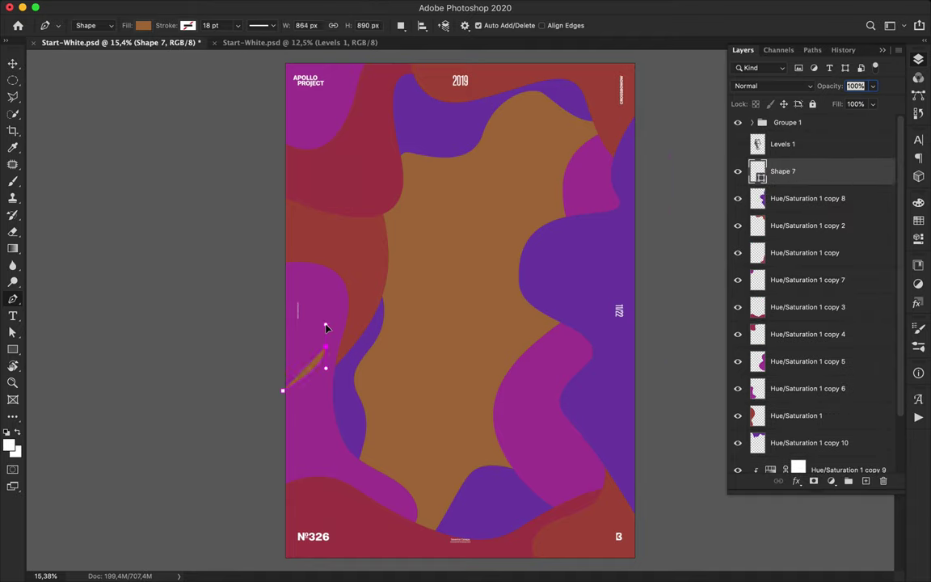
drag(299, 277, 305, 234)
drag(310, 196, 297, 170)
click(265, 137)
click(283, 391)
Clip a duplicate of Hue/Saturation 1 copy 9 to the left-edge shape and set its hue to -141
scroll(824, 387, down, 3)
drag(825, 400, 832, 158)
alt+click(789, 184)
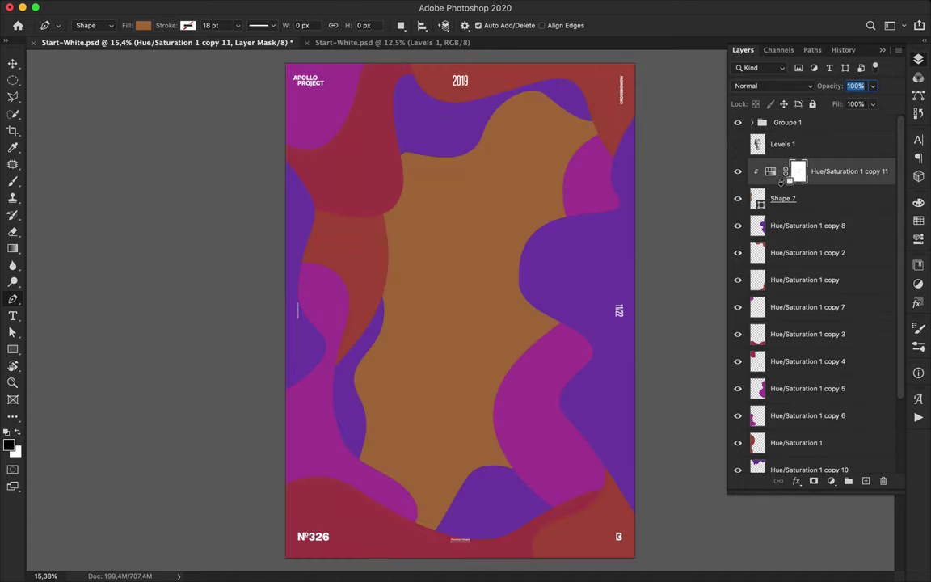
double_click(770, 177)
mouse_move(738, 286)
mouse_down()
mouse_move(894, 284)
mouse_move(714, 280)
mouse_move(729, 281)
mouse_up()
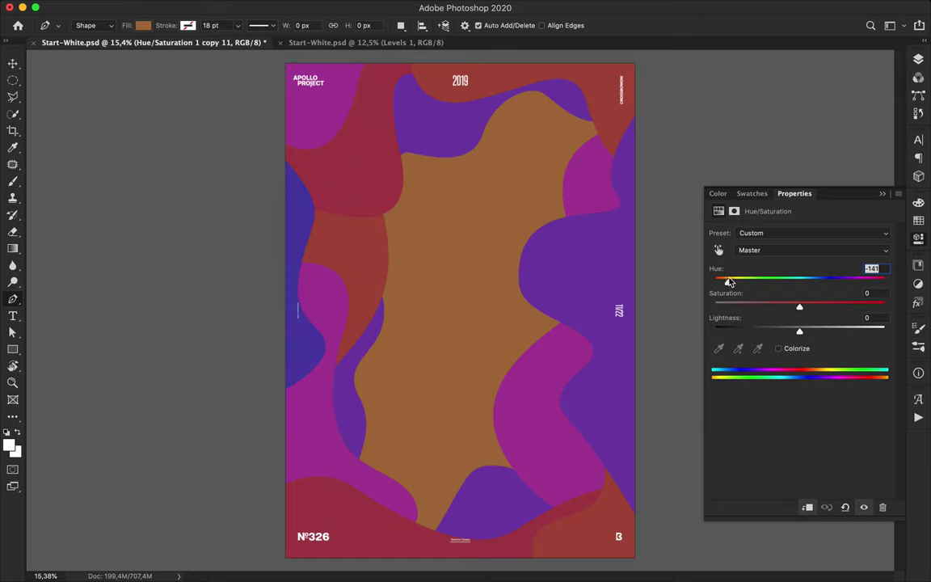
click(917, 61)
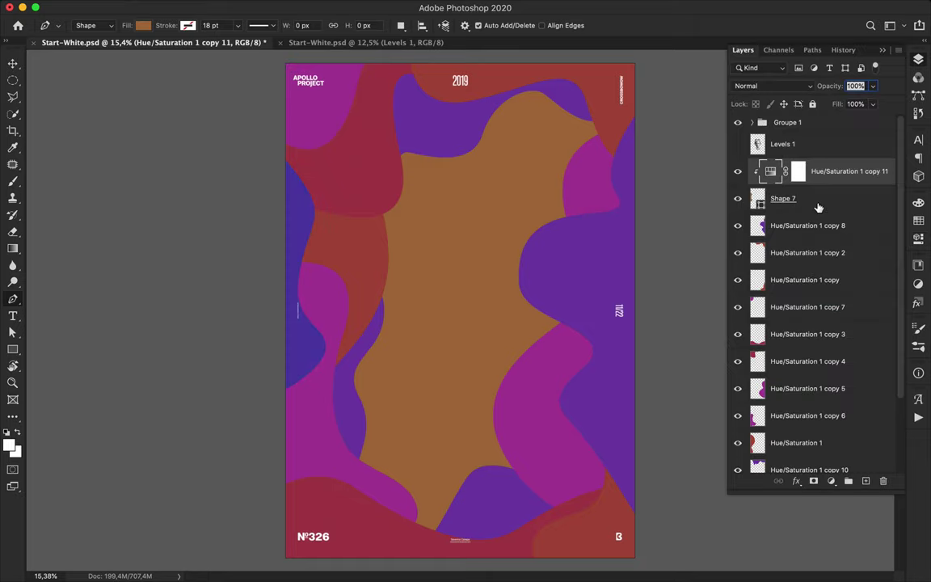
Merge the Hue/Saturation 1 copy 9 adjustment with Shape 6
scroll(816, 206, down, 5)
click(818, 405)
shift+click(816, 432)
key(super+e)
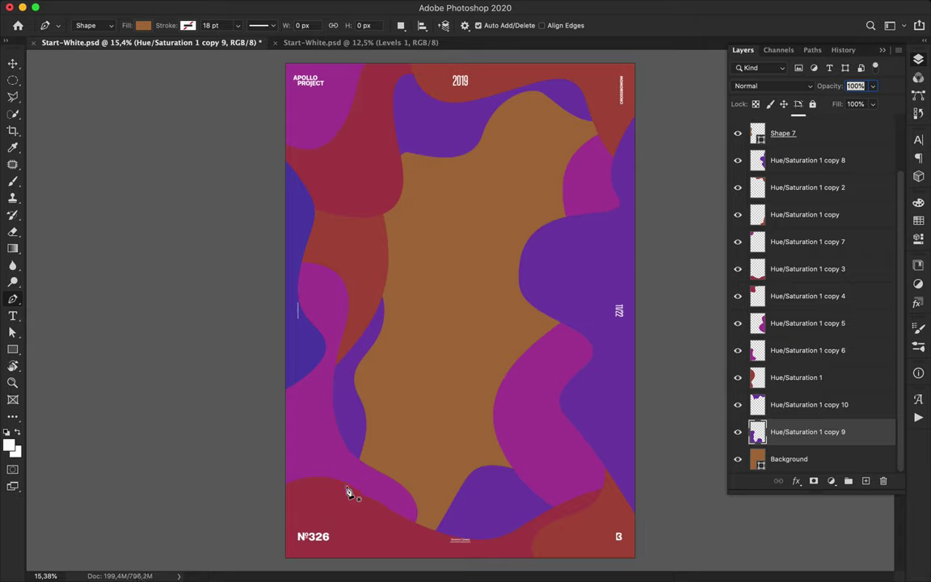
Draw a closed wavy Pen shape across the poster's bottom, directly above the Hue/Saturation 1 copy 9 layer
click(346, 485)
click(359, 430)
drag(395, 396, 424, 396)
drag(456, 441, 483, 442)
drag(544, 429, 555, 449)
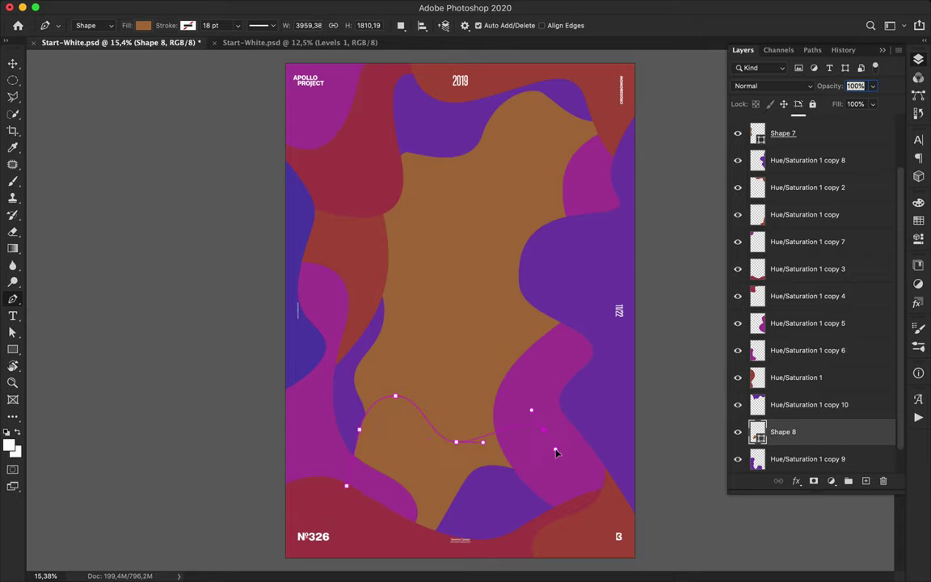
click(581, 554)
click(457, 566)
click(346, 486)
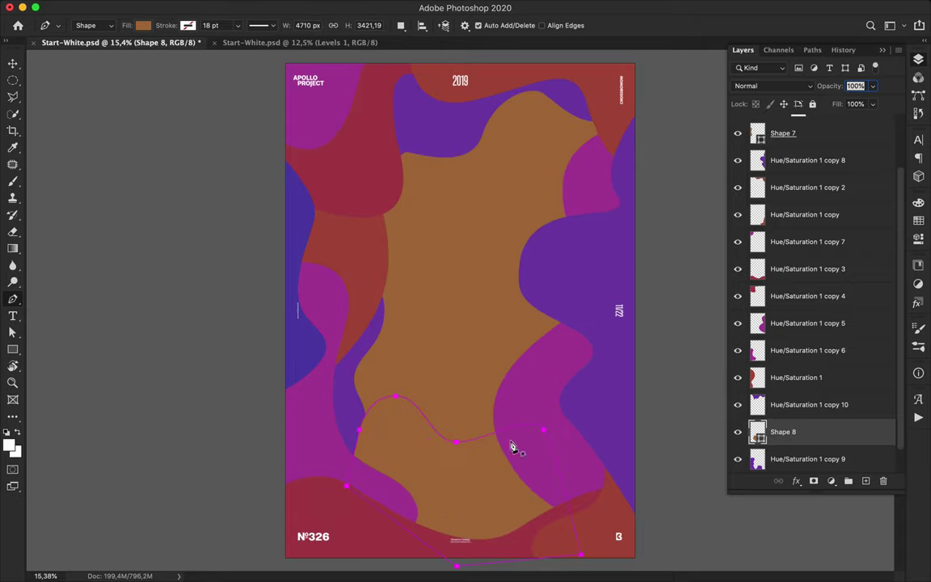
Clip a duplicate of Hue/Saturation 1 copy 11 to Shape 8 at the bottom to recolour it indigo
click(816, 144)
scroll(817, 152, up, 3)
drag(818, 154, 824, 437)
scroll(824, 437, down, 5)
drag(823, 353, 808, 373)
alt+click(805, 390)
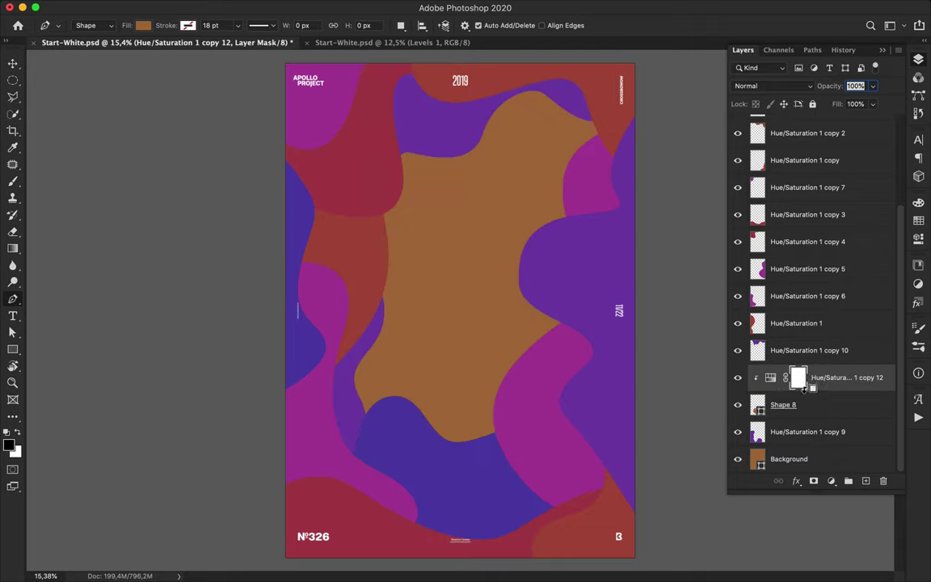
Draw a closed curved Pen shape in the poster's upper right, behind the magenta and violet shapes
click(557, 243)
drag(553, 201, 539, 185)
mouse_move(528, 139)
mouse_down()
mouse_move(547, 123)
mouse_move(563, 75)
mouse_up()
click(622, 81)
click(620, 218)
click(558, 243)
click(558, 244)
Clip a duplicate of Hue/Saturation 1 copy 12 to the upper-right shape and merge the two layers
drag(840, 404, 820, 366)
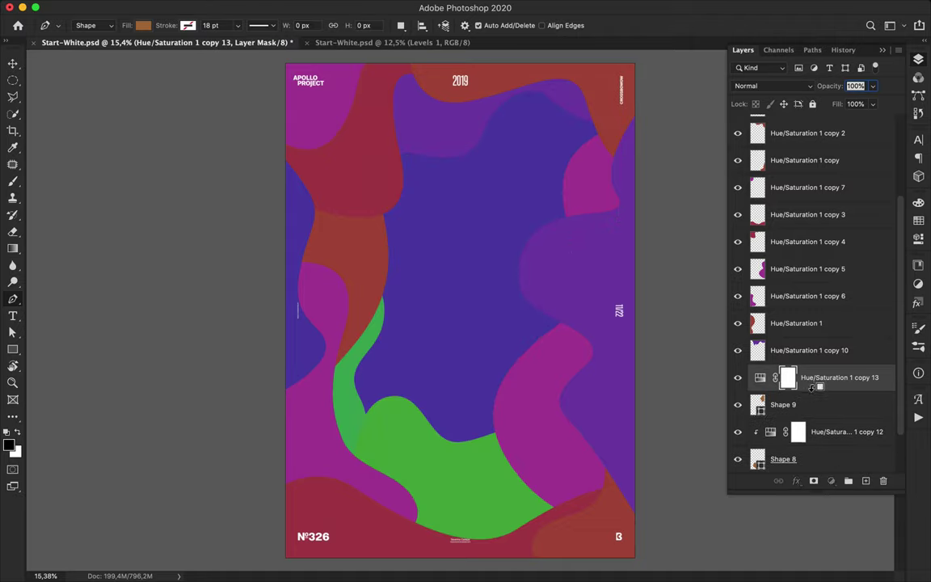
alt+click(813, 391)
shift+click(796, 404)
key(ctrl+e)
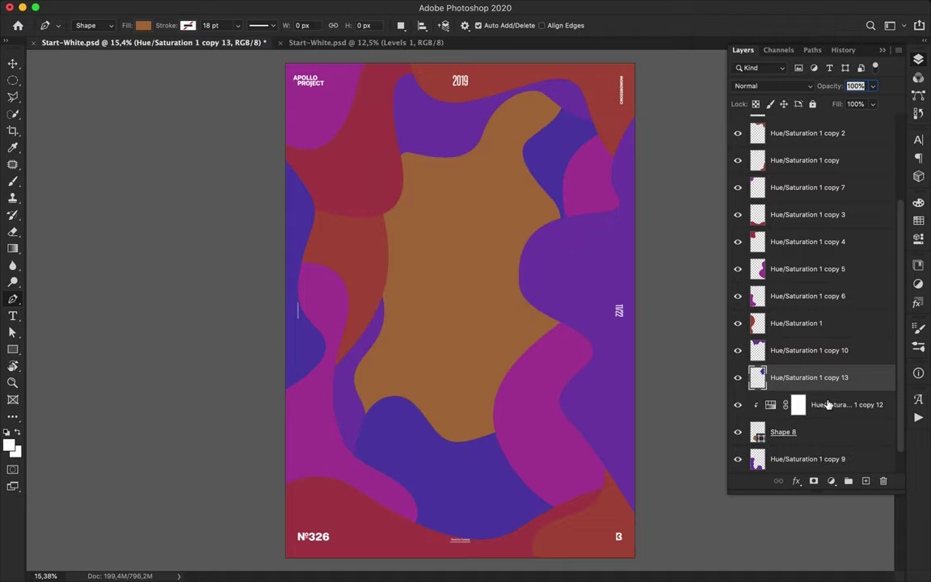
Merge the Hue/Saturation 1 copy 12 adjustment with Shape 8
click(821, 405)
shift+click(826, 432)
key(ctrl+e)
Draw a closed wavy Pen shape down the poster's right edge, from mid-height to below the bottom-right corner
scroll(629, 321, down, 1)
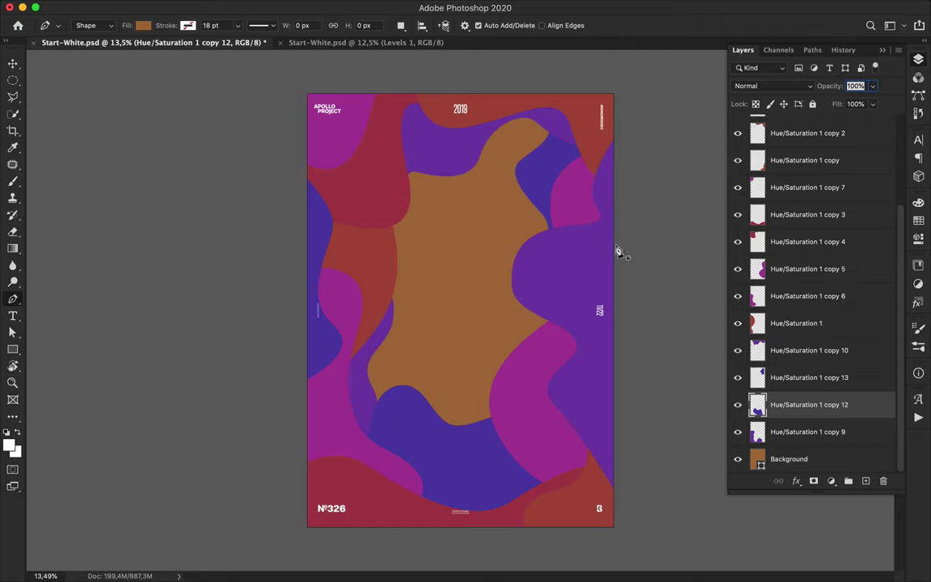
click(619, 208)
drag(591, 246, 549, 292)
drag(629, 363, 624, 388)
drag(595, 480, 596, 499)
drag(581, 538, 561, 545)
click(657, 536)
click(656, 278)
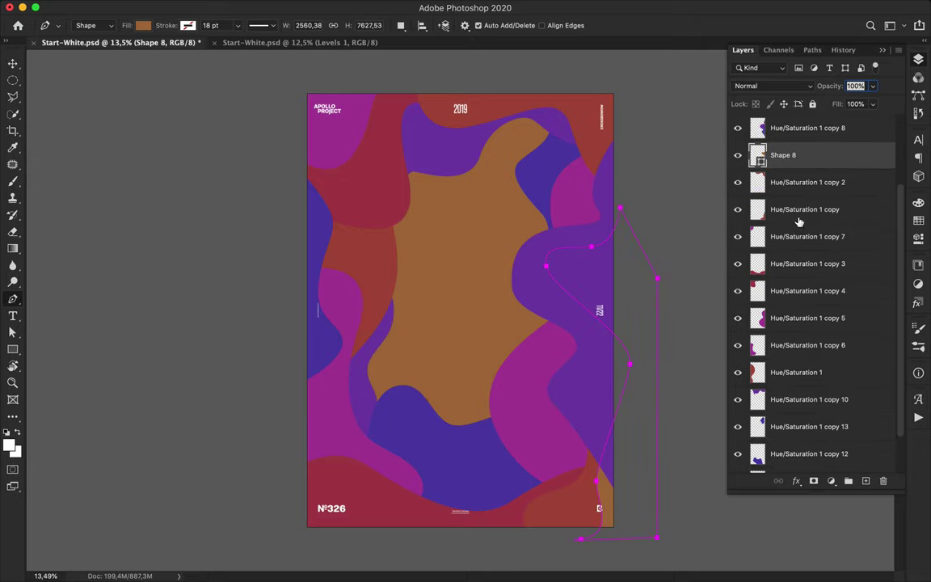
Place the right-edge shape above Hue/Saturation 1 copy 8, clip a duplicate of Hue/Saturation 1 copy 11 to it, and shift the shape slightly
scroll(772, 161, up, 3)
drag(782, 251, 808, 212)
drag(820, 174, 797, 247)
key(v)
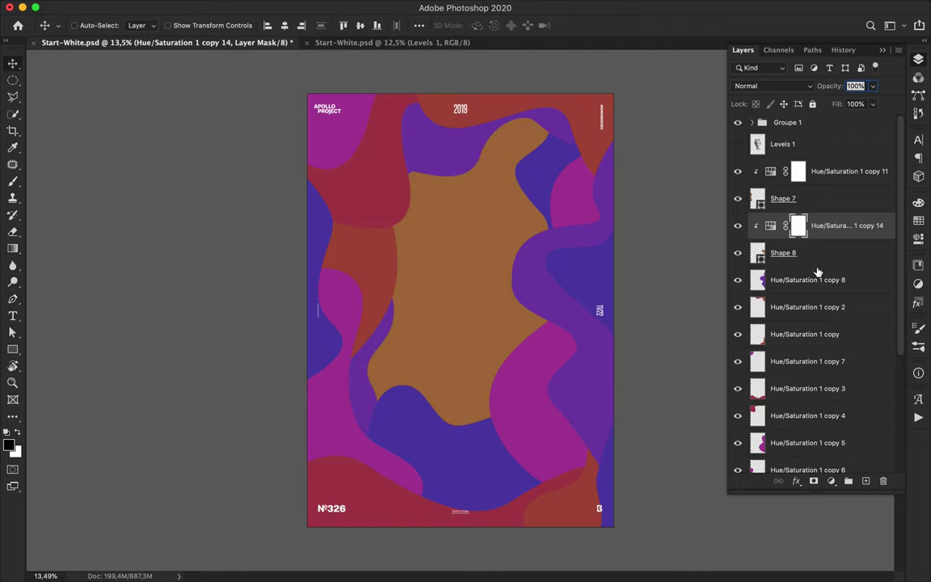
click(612, 476)
drag(598, 479, 603, 477)
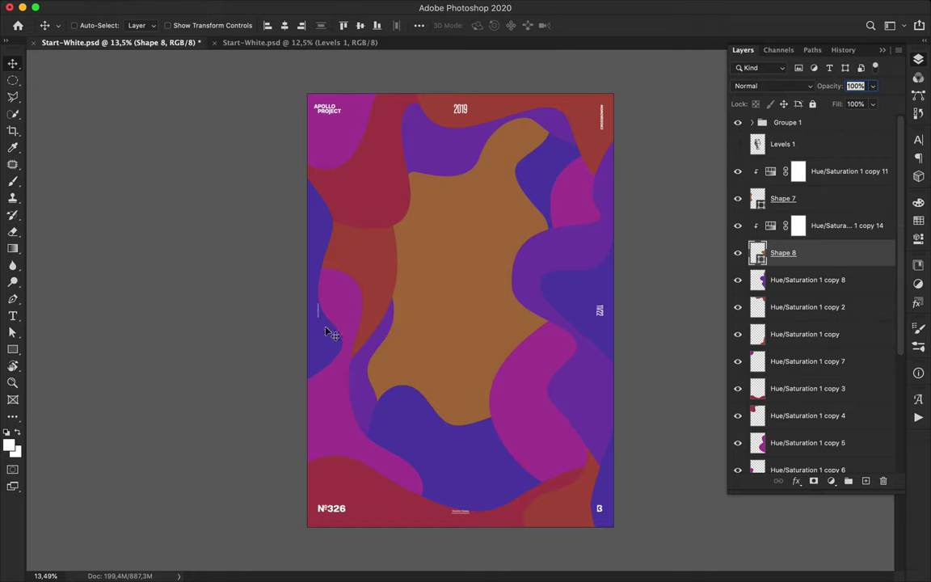
key(p)
click(344, 151)
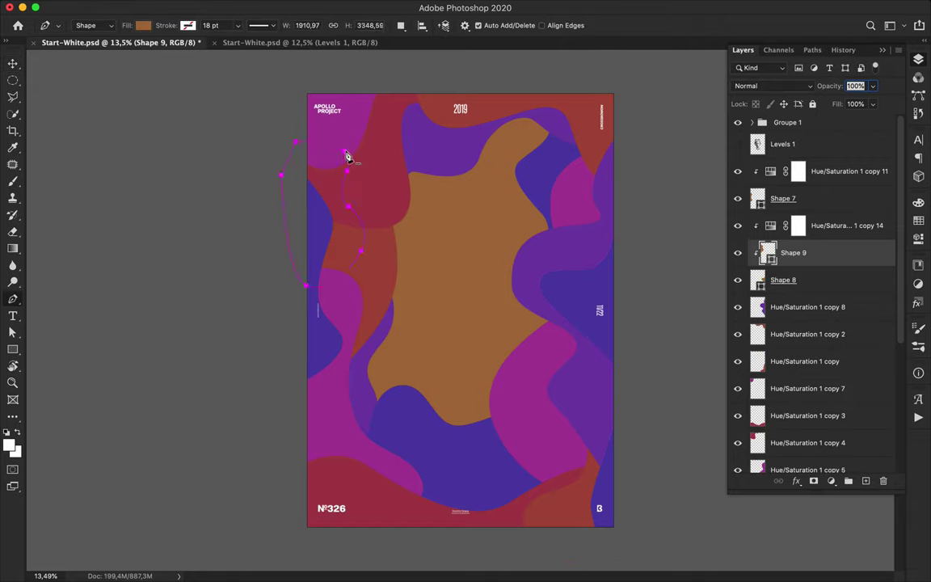
key(Delete)
key(v)
Merge Hue/Saturation 1 copy 14 with Shape 8, and Hue/Saturation 1 copy 11 with Shape 7
click(817, 231)
shift+click(817, 253)
key(super+e)
click(821, 174)
shift+click(821, 196)
key(ctrl+e)
Draw an unfilled rectangle with an 18 pt white stroke over the upper right, extending past the poster's top, about 3641 × 4737 px
key(m)
key(u)
click(143, 26)
click(65, 48)
click(186, 26)
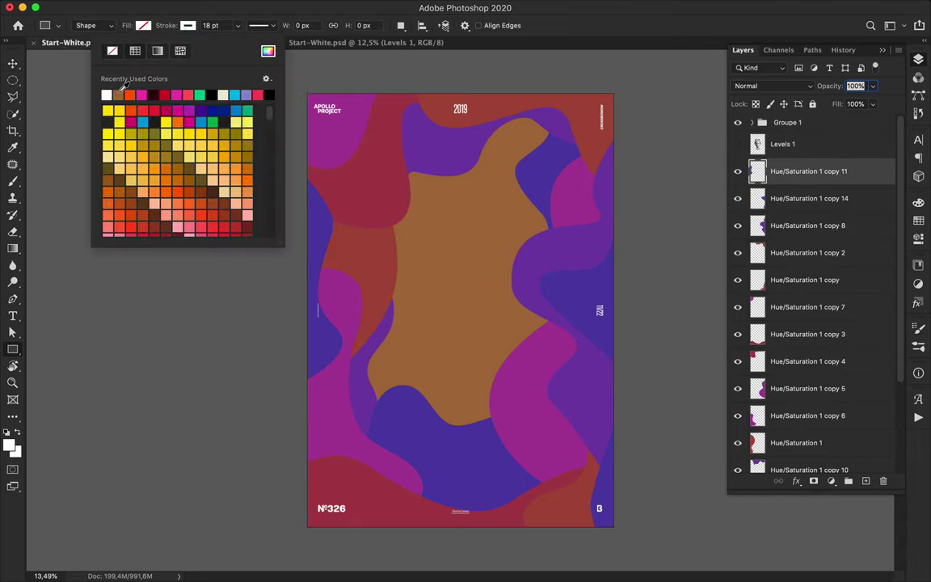
mouse_move(478, 98)
mouse_down()
mouse_move(485, 149)
mouse_move(635, 284)
mouse_up()
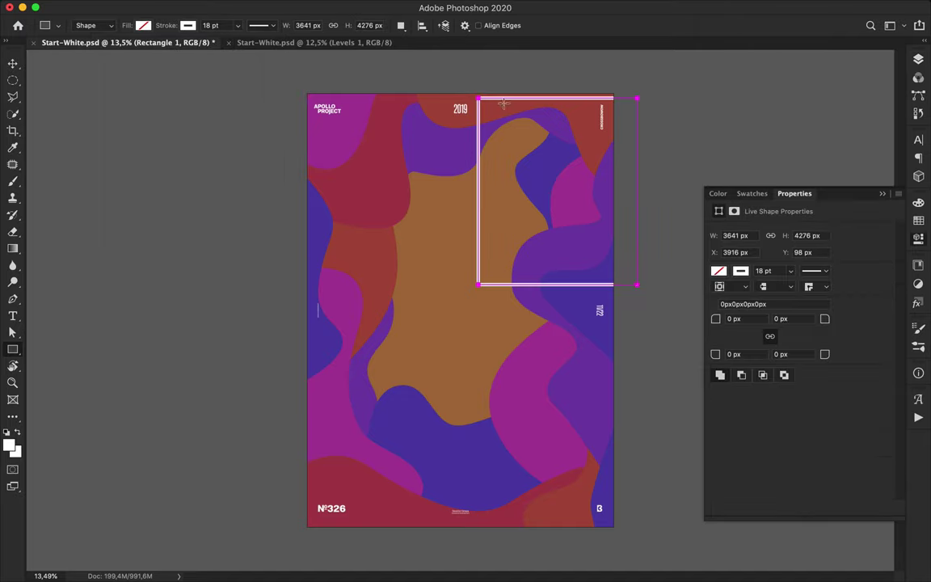
key(a)
drag(546, 101, 488, 78)
Move Rectangle 1 directly below Hue/Saturation 1 copy 7 and position its lower-left corner near the poster's centre
key(F7)
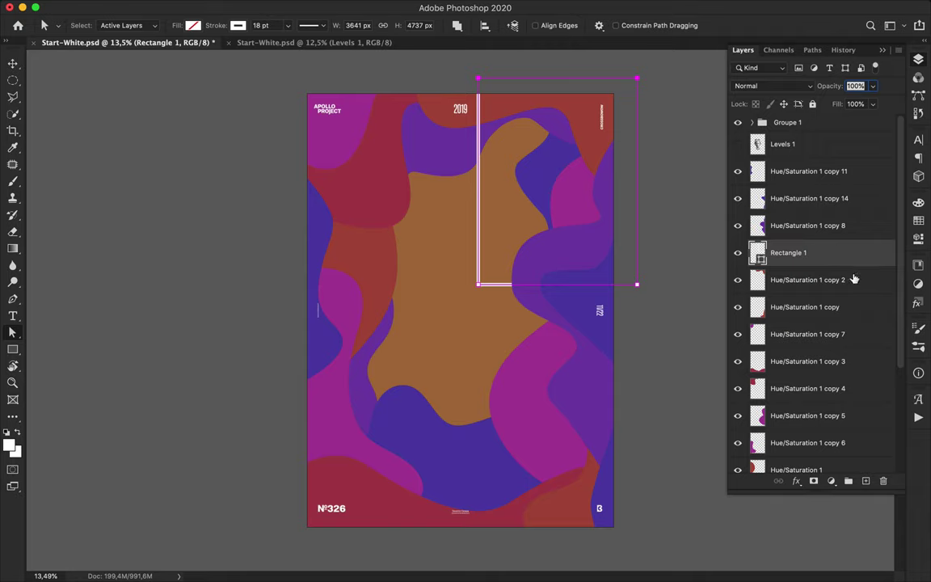
drag(854, 279, 830, 346)
key(v)
mouse_move(487, 281)
mouse_down()
mouse_move(490, 270)
mouse_move(484, 275)
mouse_up()
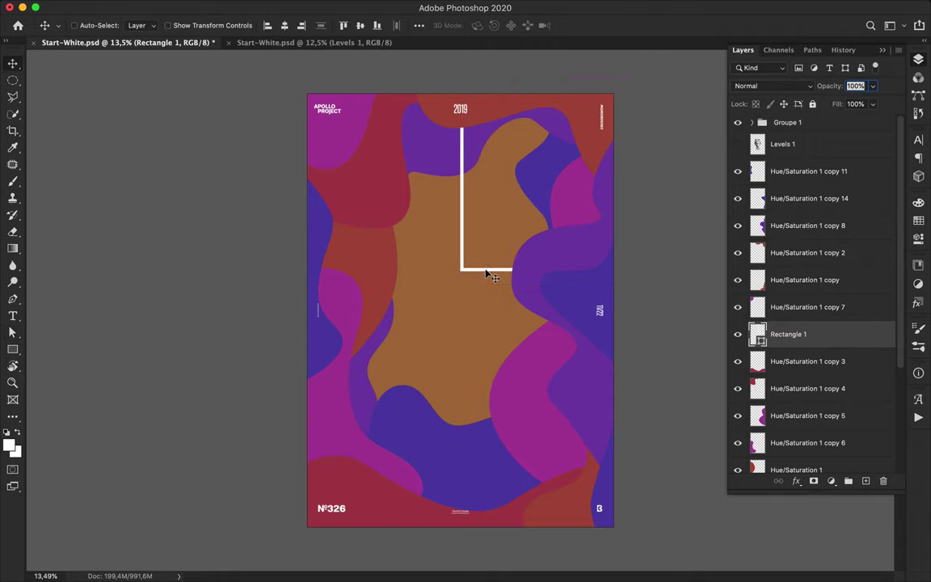
click(617, 7)
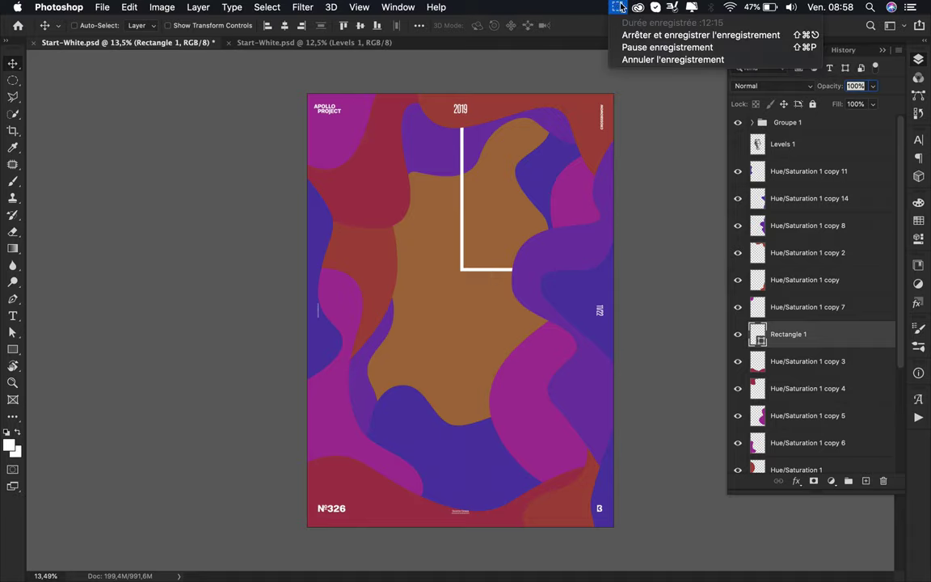
click(650, 38)
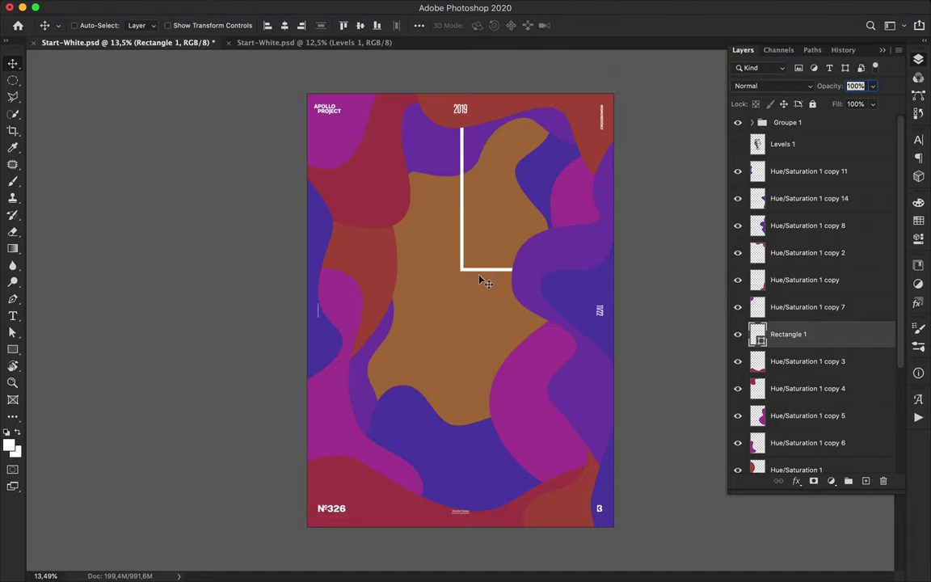
Draw an unfilled white-stroked rectangle across the poster's left edge, about 3432 × 1867 px, with an 18 pt stroke
key(u)
mouse_move(298, 329)
mouse_down()
mouse_move(439, 342)
mouse_move(448, 411)
mouse_up()
text(18)
key(Return)
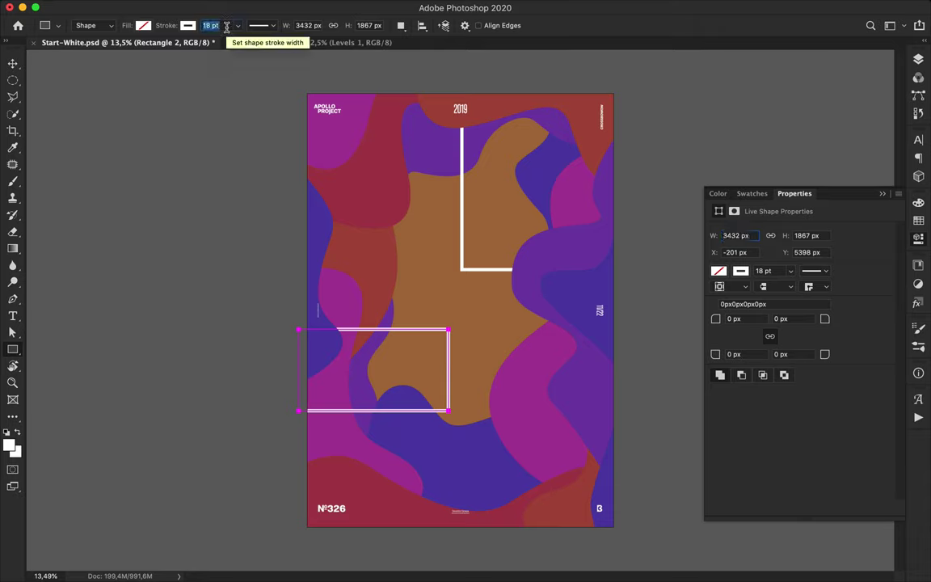
Set the stroke width of the rectangle at the poster's left edge to 28 pt
key(Return)
key(a)
double_click(261, 24)
text(28)
key(Return)
key(v)
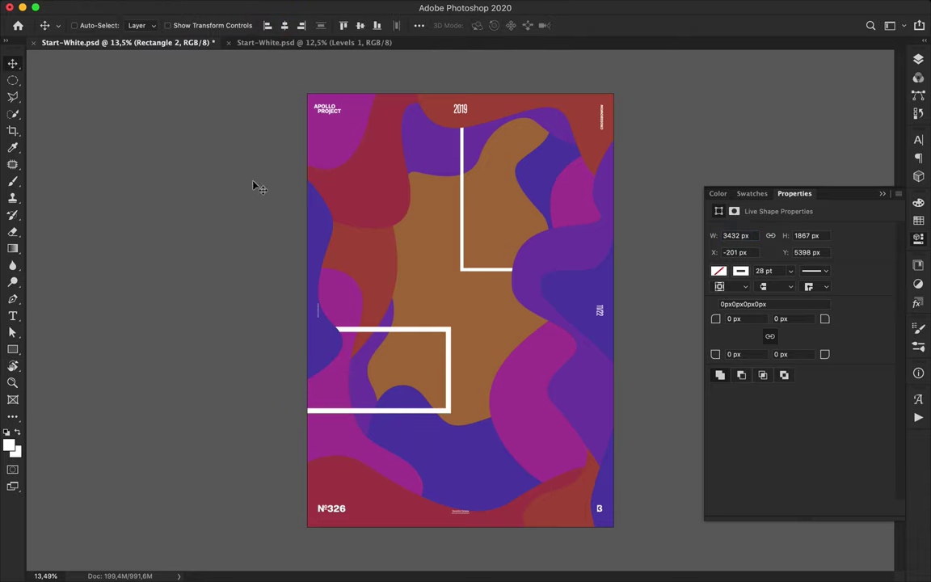
Draw an unfilled white-stroked rectangle over the poster's lower-right corner, extending past its edges, about 3106 × 4158 px
key(p)
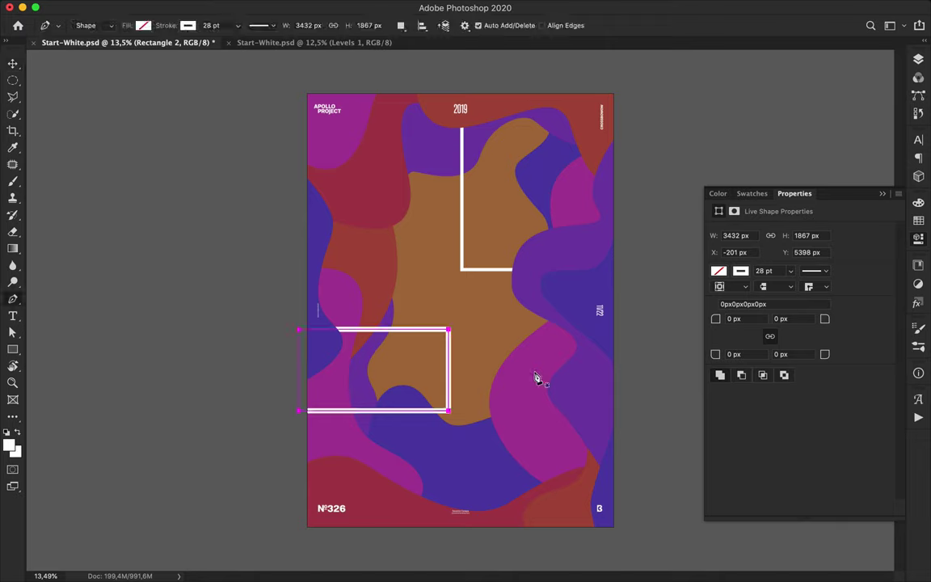
key(u)
drag(534, 372, 670, 552)
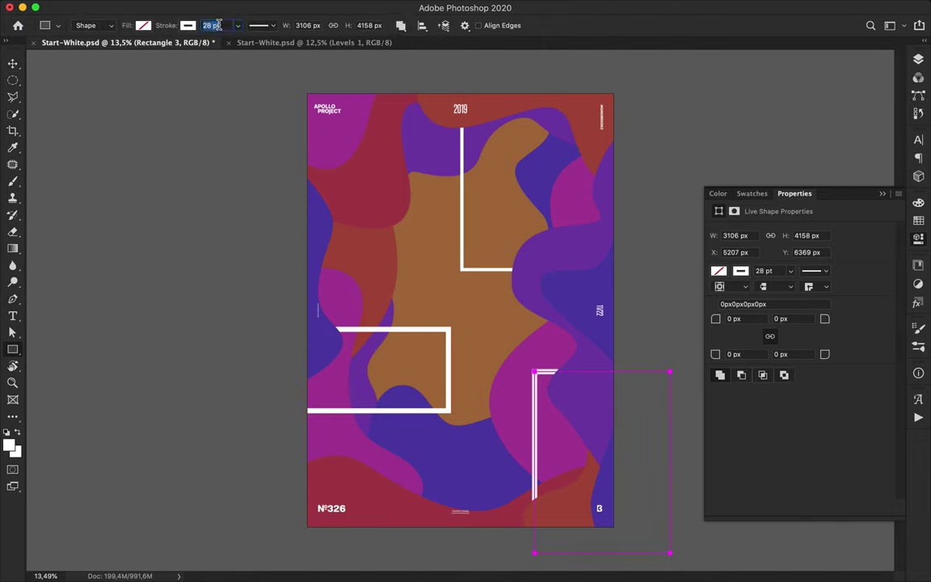
text(a)
click(222, 166)
click(562, 201)
text(a)
click(435, 313)
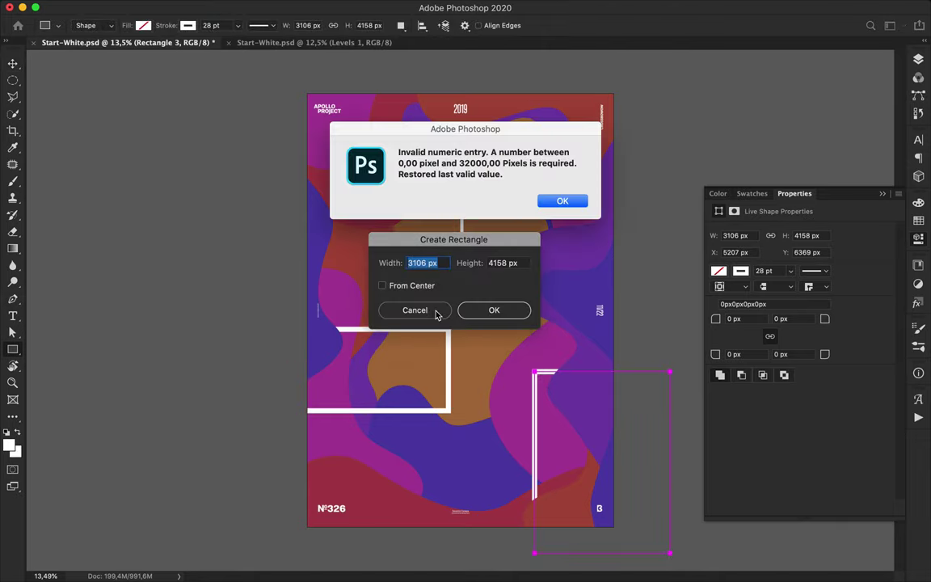
click(556, 202)
key(Escape)
Set the lower-right rectangle's stroke to 38 pt and shift it slightly down and to the right
key(a)
key(shift+Up)
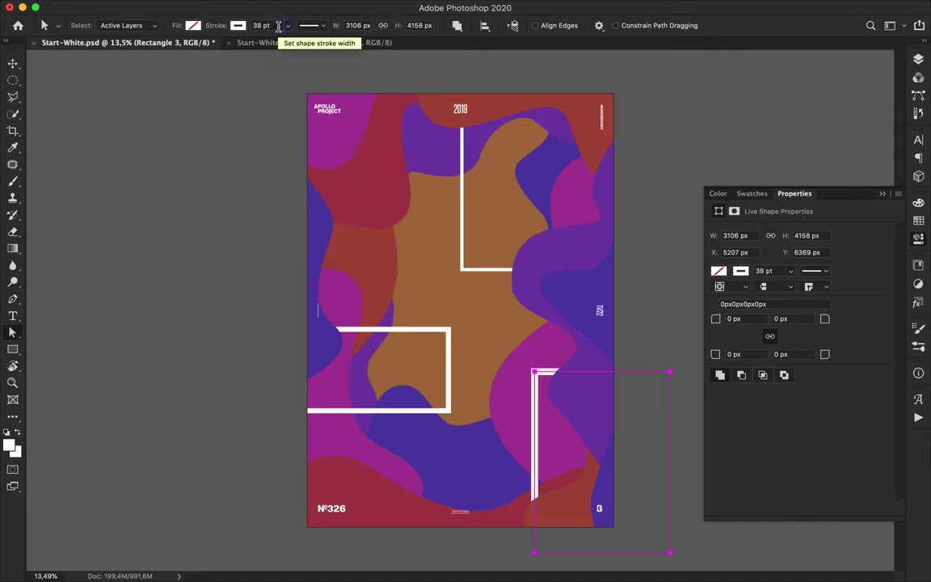
key(Return)
key(v)
mouse_move(536, 382)
mouse_down()
mouse_move(542, 360)
mouse_move(541, 399)
mouse_up()
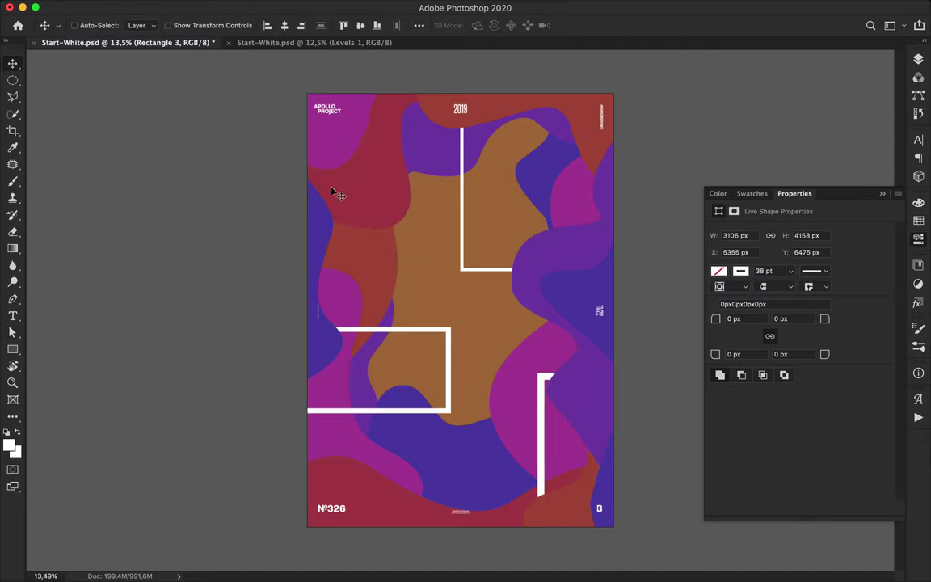
Draw an unfilled white-stroked rectangle over the poster's upper-left corner, extending past its edges, about 1253 × 3516 px
key(u)
drag(296, 239, 349, 86)
click(228, 26)
text(38)
key(Return)
click(241, 185)
click(365, 252)
Set the upper-left rectangle's stroke to 58 pt and nudge the rectangle slightly to the right
key(a)
click(266, 26)
key(shift+Up)
key(shift+Up)
key(Return)
key(v)
drag(351, 205, 357, 207)
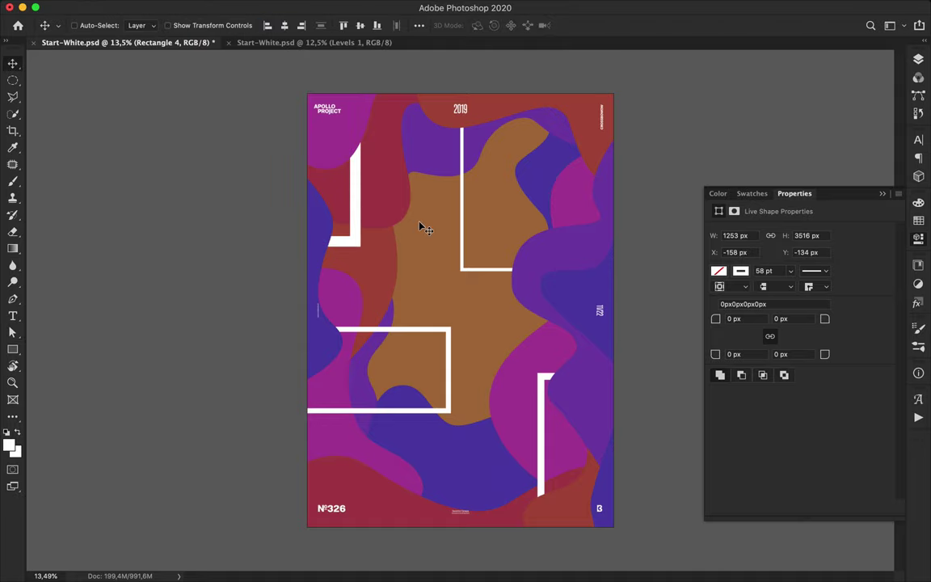
Draw two short vertical 58 pt white lines with the Pen tool, one left of the 2019 heading and one at the bottom edge beside №326
key(p)
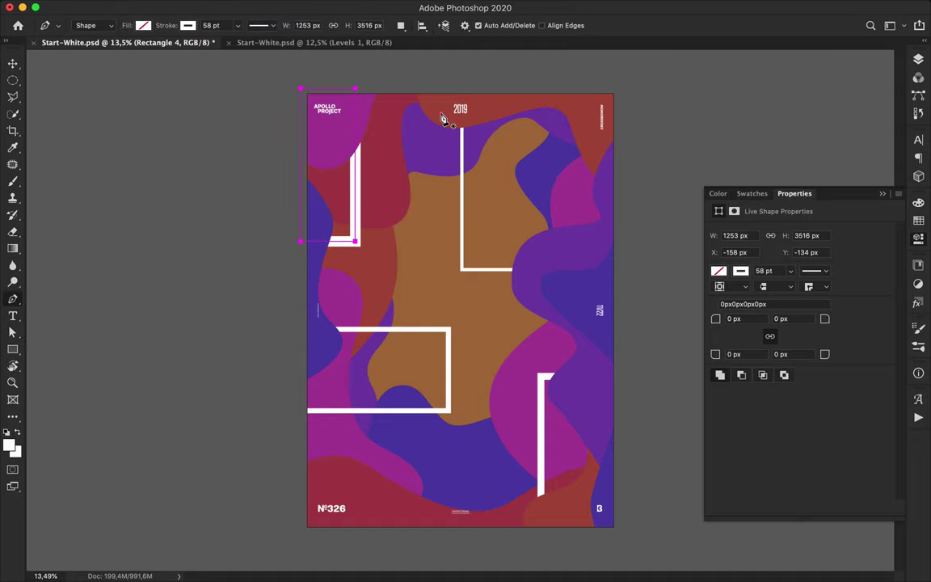
click(440, 113)
click(440, 151)
key(a)
key(p)
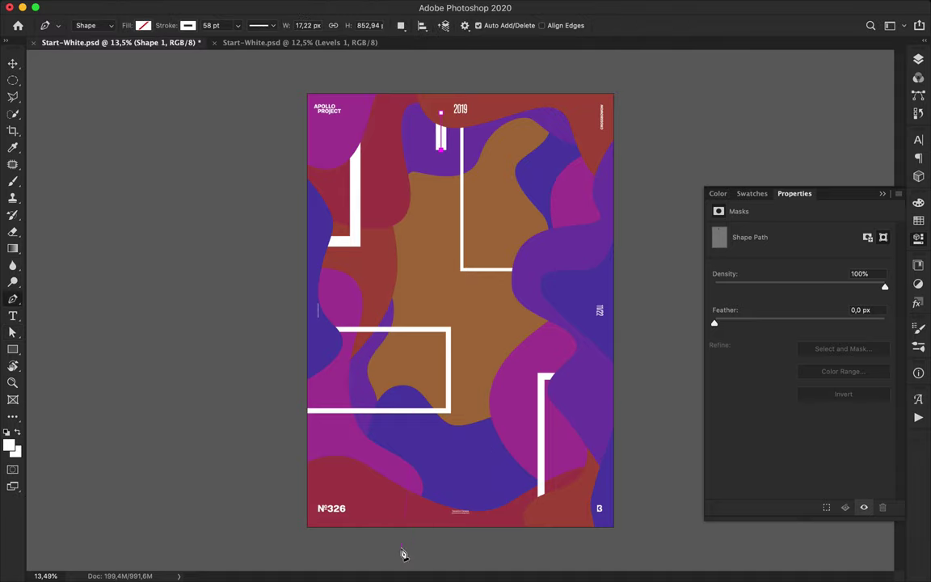
key(a)
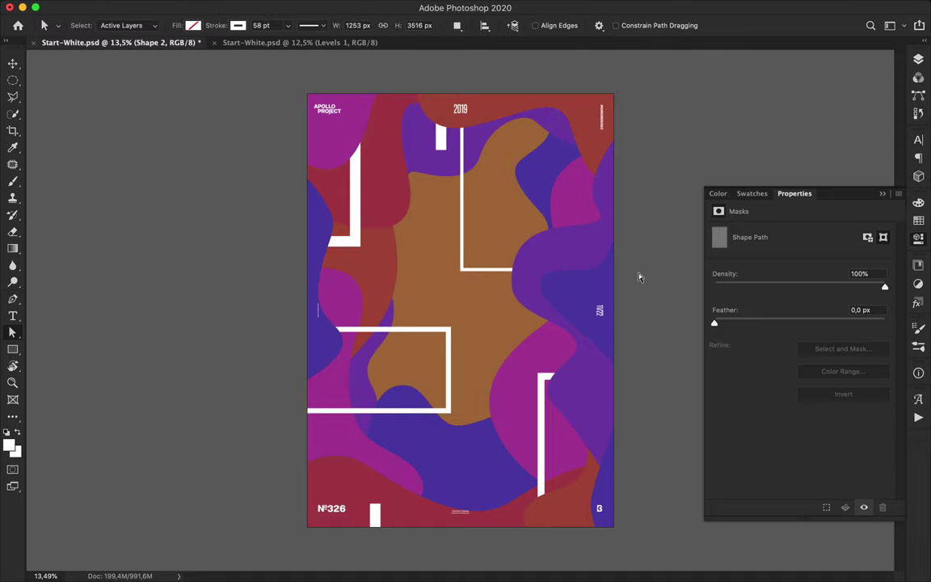
Draw a short horizontal white line across the poster's right edge with the Pen tool and set its stroke to 88 pt
key(p)
key(a)
key(Return)
Move Shape 3 directly above Hue/Saturation 1 copy 11 and position it at the right edge above the 11/22 text
click(923, 41)
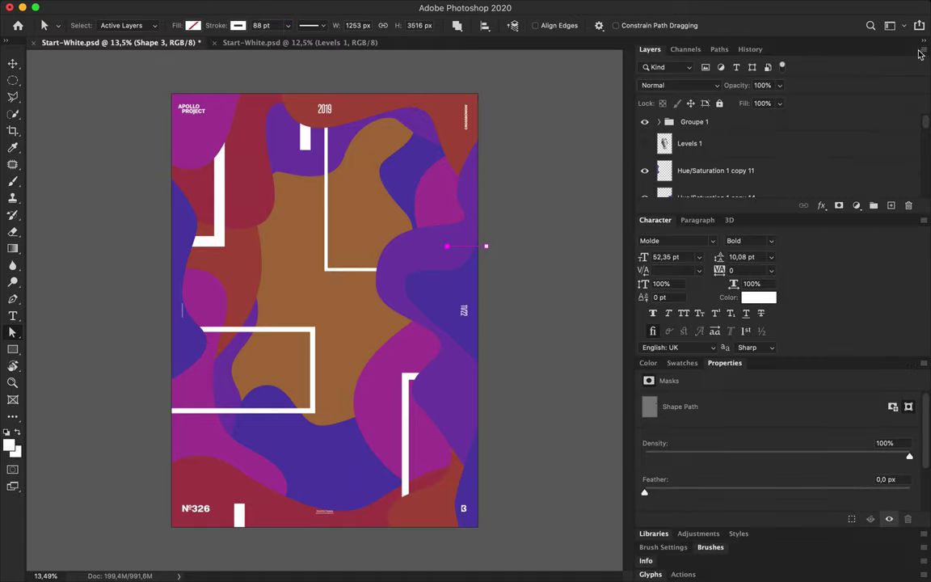
click(923, 41)
click(919, 60)
drag(832, 342, 826, 162)
key(v)
drag(608, 252, 613, 272)
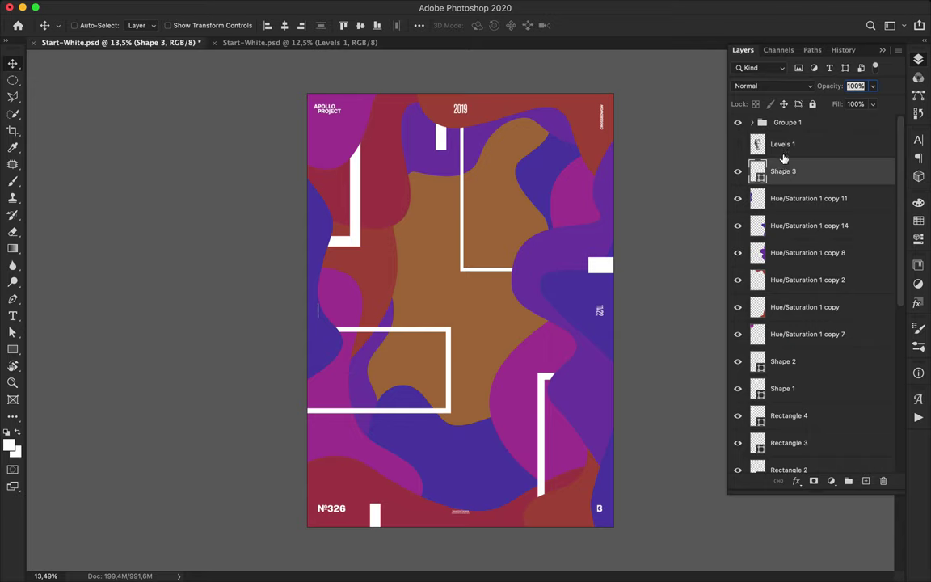
Select the Levels 1 statue layer and make it visible
click(782, 149)
click(737, 145)
key(p)
click(466, 347)
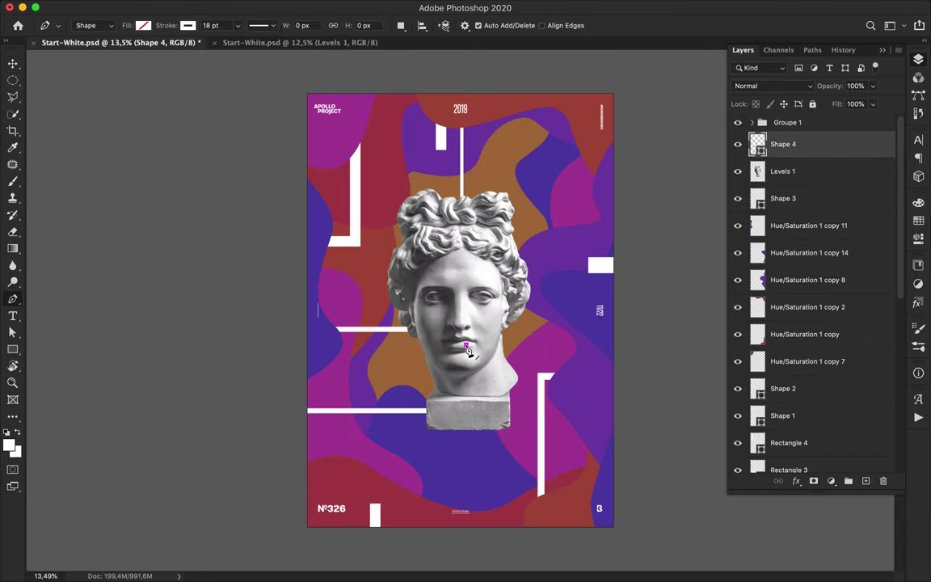
key(ctrl+z)
Copy a tall rectangular section of the statue's face to a new layer and shift the copy left over the other half
key(m)
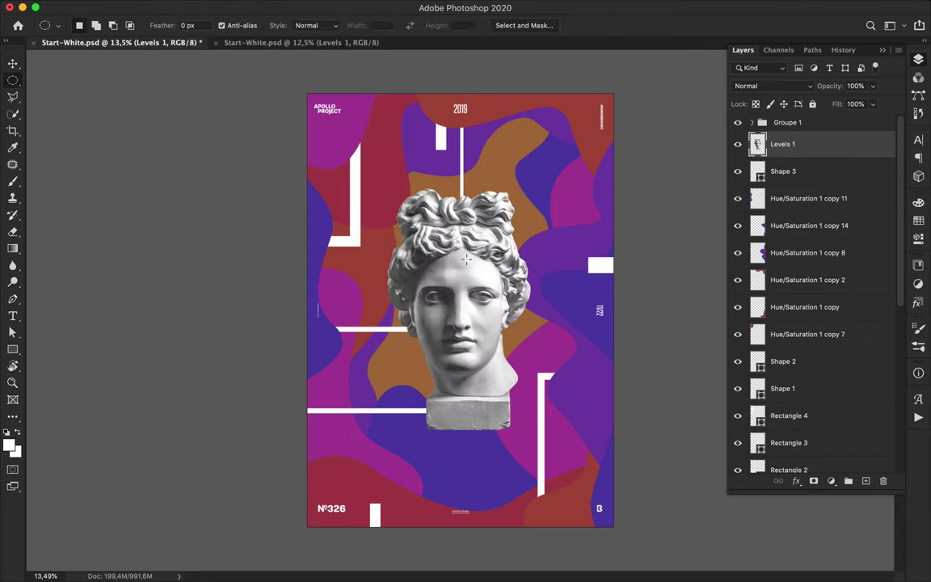
right_click(13, 80)
click(72, 73)
drag(464, 276, 495, 398)
key(ctrl+j)
key(v)
drag(490, 349, 448, 349)
Draw a brown-filled rectangle without a stroke over the copied face section, about 858 × 3490 px
key(u)
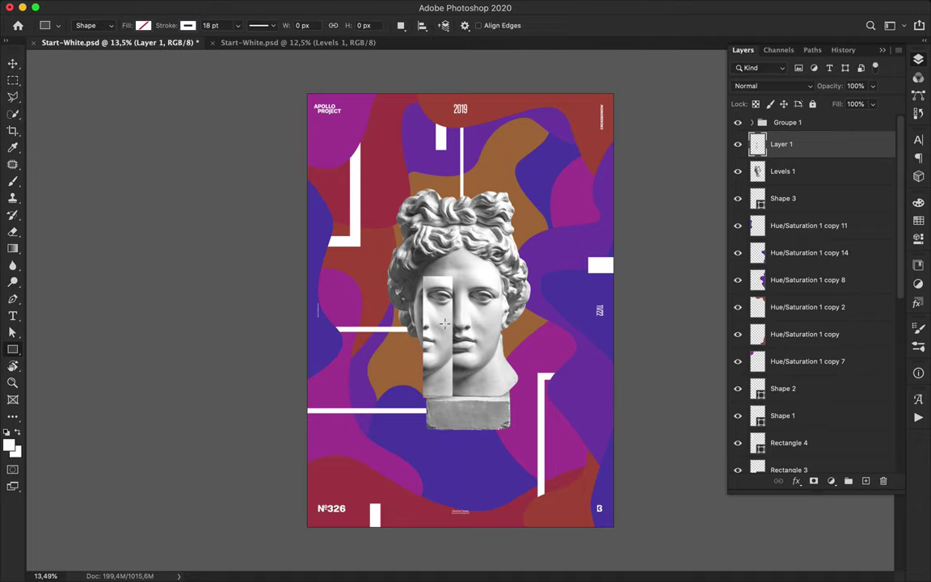
click(143, 25)
click(187, 25)
drag(417, 266, 454, 418)
Add a Hue/Saturation adjustment with hue +148, clip it to Rectangle 5, and merge the two layers
click(742, 49)
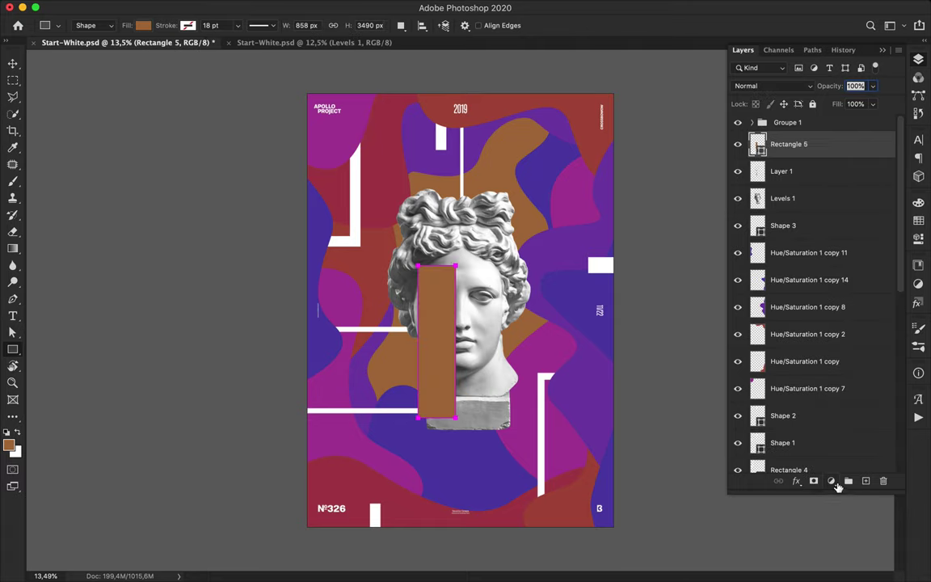
click(837, 484)
click(850, 519)
drag(799, 282, 874, 284)
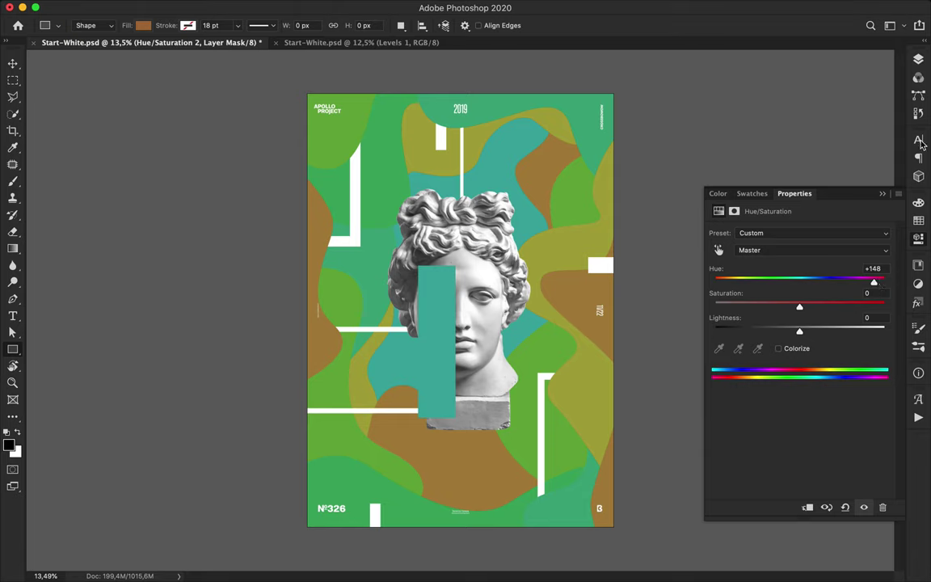
click(917, 60)
alt+click(807, 156)
shift+click(828, 177)
key(super+e)
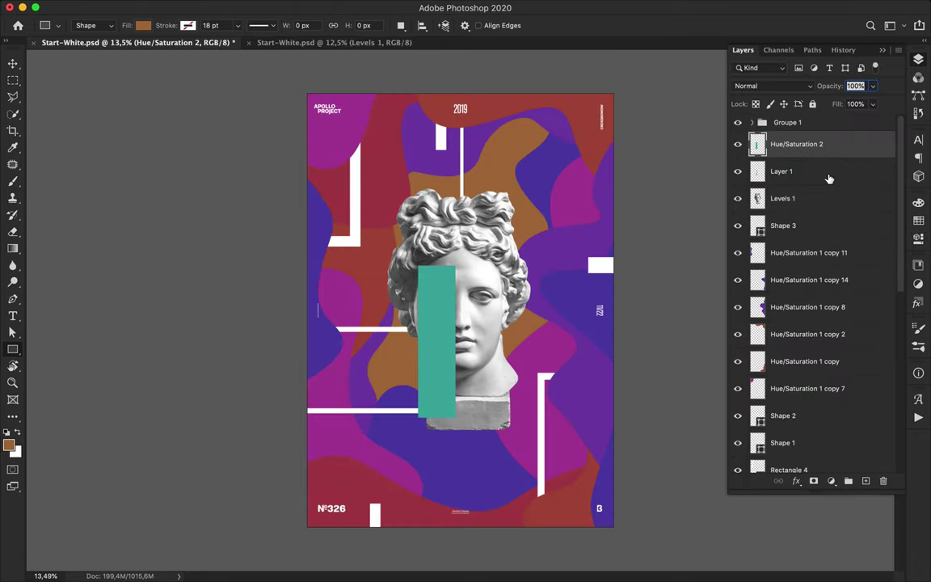
Set the Hue/Saturation 2 layer's blend mode to Multiply and clip it to Layer 1
click(784, 85)
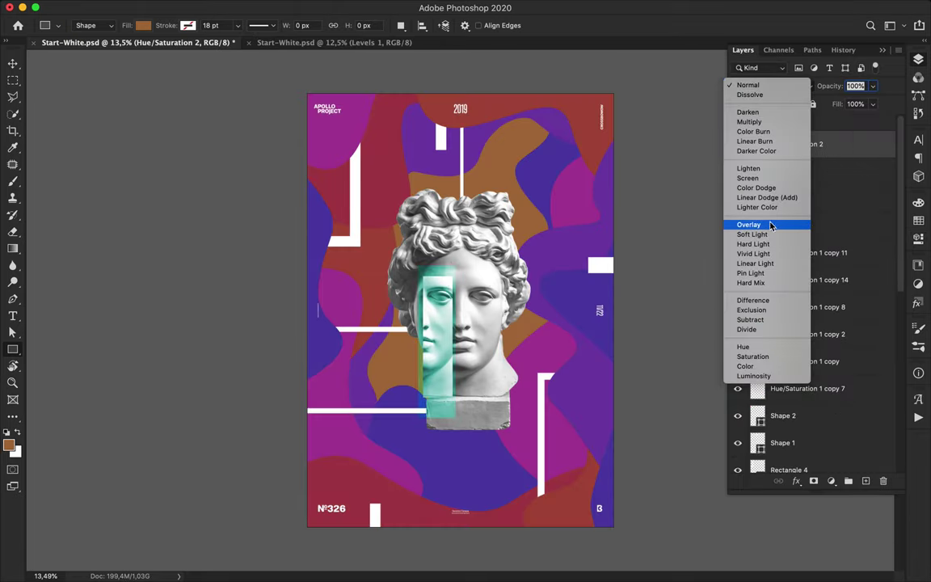
click(768, 123)
alt+click(798, 158)
Move Layer 1 and its clipped colour layer directly above Hue/Saturation 1 copy 7 and position them at the poster's bottom edge, right of centre
key(v)
drag(432, 349, 491, 460)
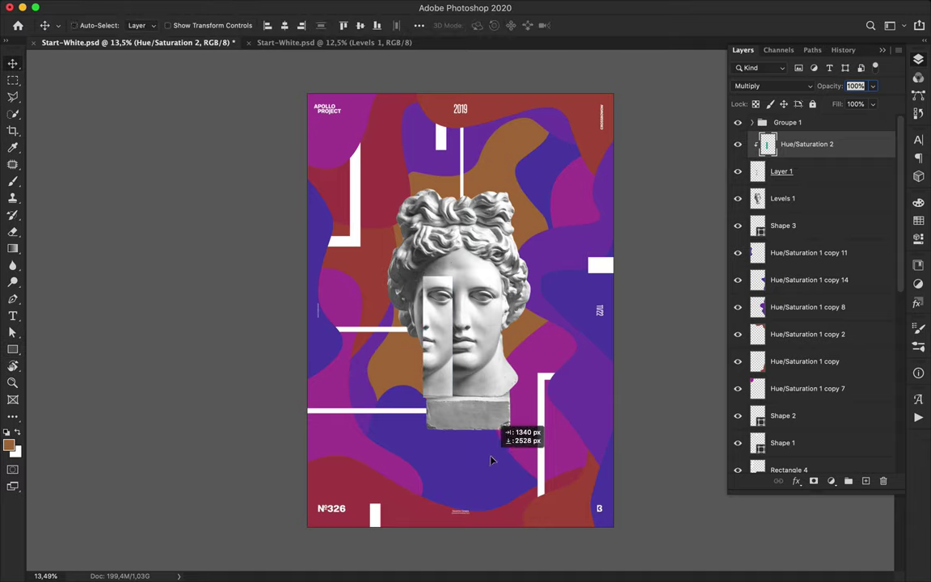
shift+click(760, 172)
drag(760, 173, 756, 374)
drag(418, 437, 501, 500)
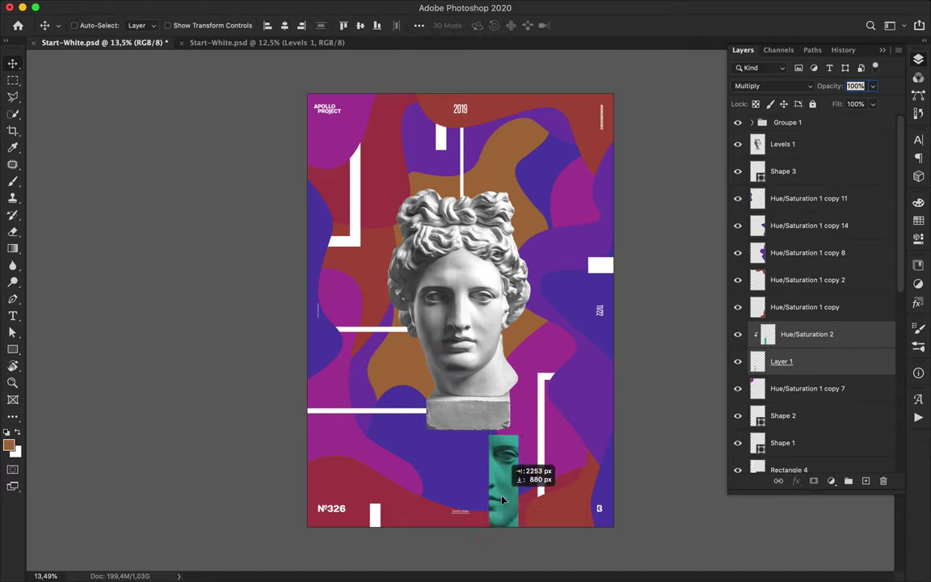
Copy a tall narrow strip of the Levels 1 statue to a new layer and hide Levels 1
click(482, 323)
key(u)
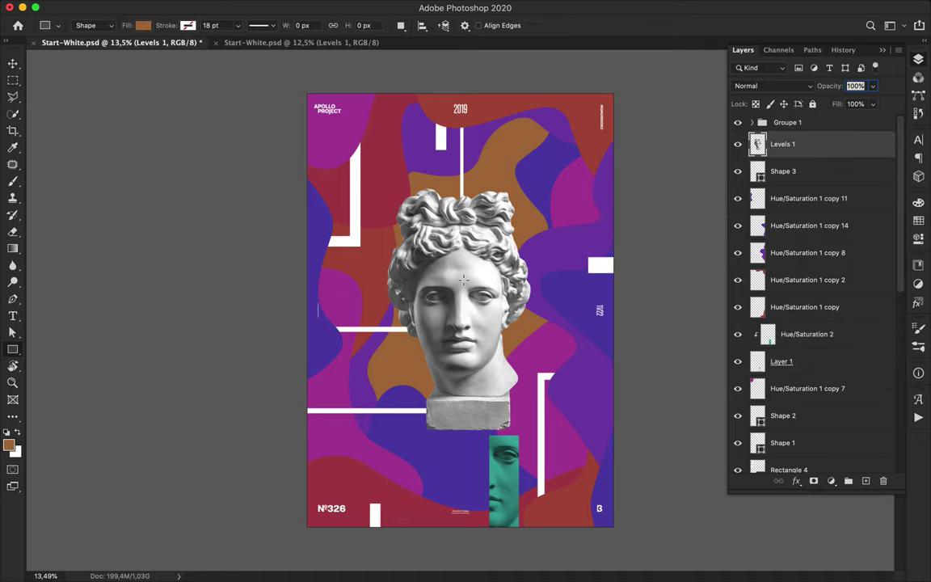
key(m)
mouse_move(426, 194)
mouse_down()
mouse_move(433, 351)
mouse_move(426, 336)
mouse_up()
key(super+j)
key(v)
click(737, 170)
Duplicate Hue/Saturation 2 above Layer 2, stretch it to cover the narrow strip, and clip it to Layer 2
drag(764, 364, 765, 146)
drag(497, 478, 517, 276)
key(super+t)
drag(525, 353, 525, 363)
key(Return)
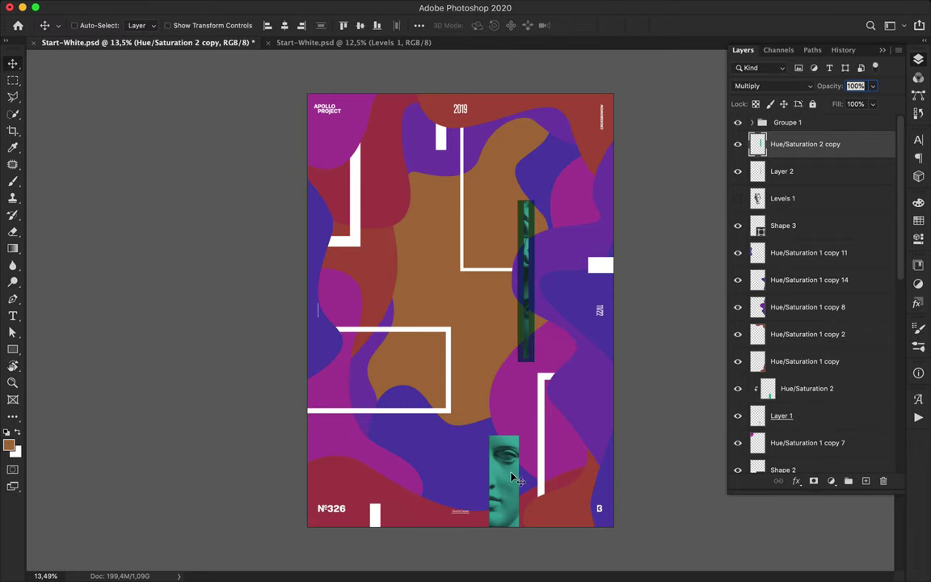
alt+click(785, 155)
Merge Hue/Saturation 2 with Layer 1
click(799, 391)
click(796, 413)
key(Delete)
drag(534, 300, 528, 127)
key(super+z)
super+click(526, 226)
drag(526, 226, 519, 143)
key(super+z)
Move Layer 2 and its clipped colour layer beside the thin outline under the 2019 heading, and place both directly below Hue/Saturation 1 copy 7
shift+click(814, 167)
drag(527, 226, 475, 126)
drag(800, 166, 845, 382)
scroll(845, 382, down, 3)
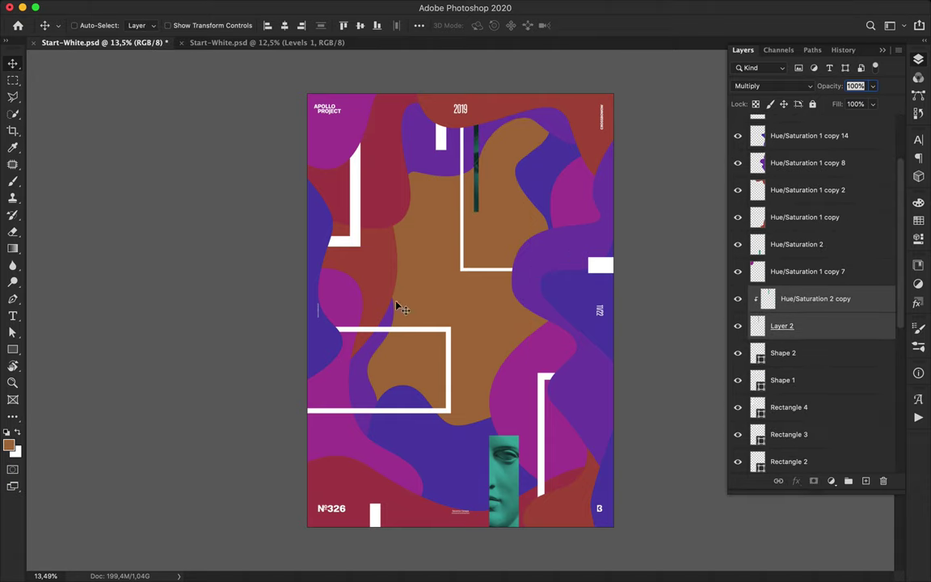
Copy a thin horizontal strip across the statue's eye from Levels 1 to a new layer and hide Levels 1
scroll(804, 260, up, 3)
click(796, 144)
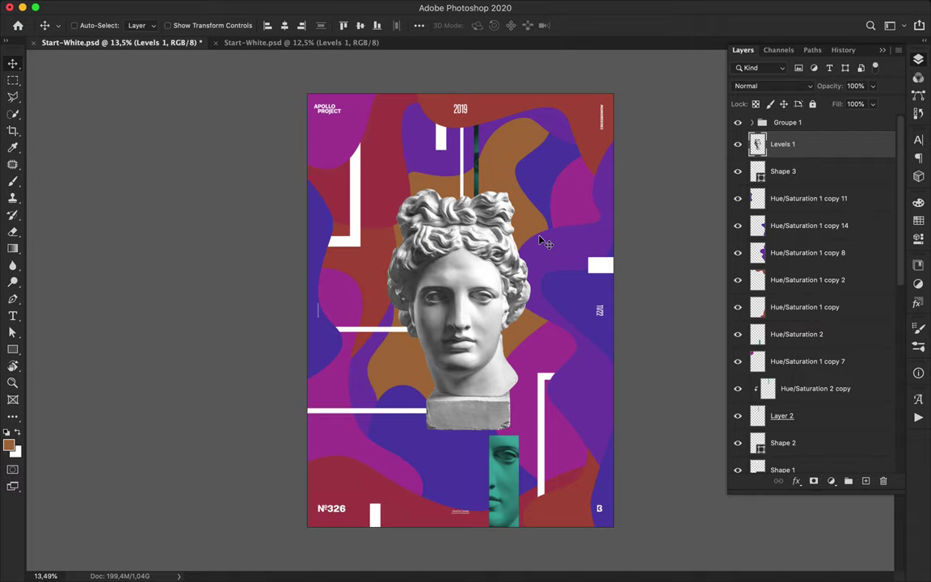
key(m)
drag(380, 284, 452, 304)
key(super+j)
key(v)
click(737, 172)
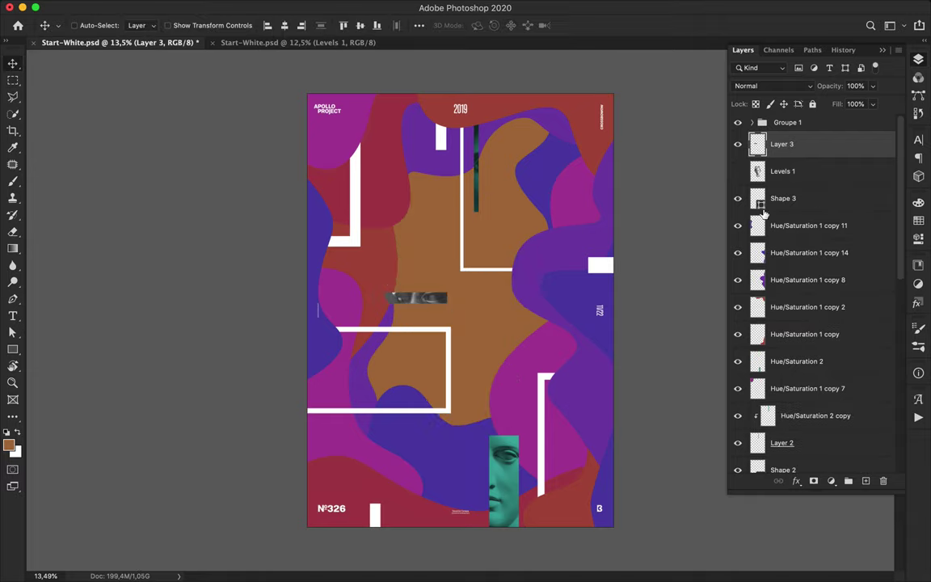
Duplicate Hue/Saturation 2 copy above Layer 3 and transform the duplicate to cover the horizontal eye strip
scroll(808, 323, down, 2)
drag(810, 369, 799, 146)
drag(479, 189, 463, 291)
key(super+t)
drag(437, 162, 375, 300)
key(Return)
Clip Hue/Saturation 2 copy 2 to Layer 3 and merge the two layers
alt+click(802, 159)
shift+click(810, 171)
key(super+e)
Place the teal eye strip directly below the Hue/Saturation 1 layer and position it emerging from the red wave left of the poster's centre
drag(432, 299, 311, 285)
drag(808, 144, 707, 315)
key(super+bracketleft)
drag(335, 258, 410, 287)
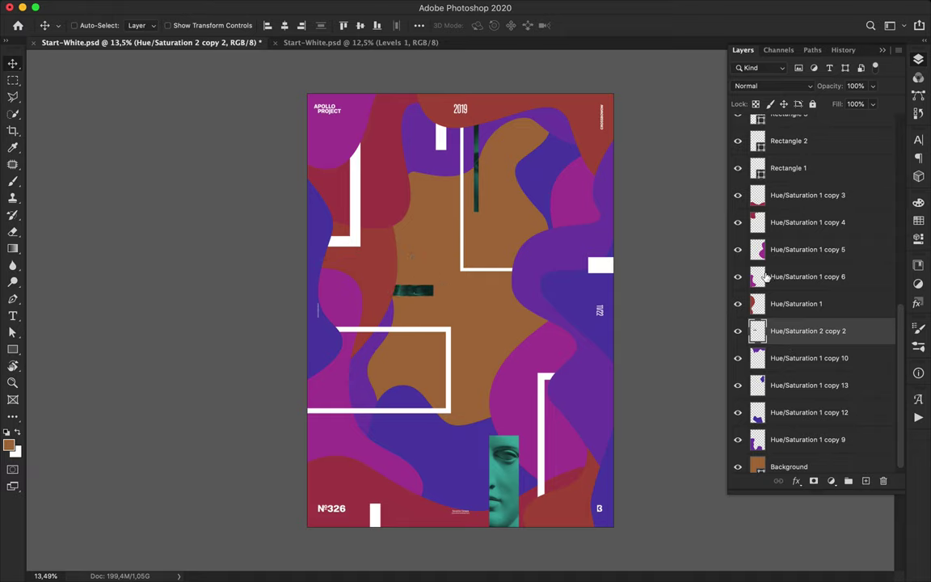
Draw a horizontal white line above Shape 3 from the poster's right edge toward the centre, thin its stroke, and shift it slightly right
scroll(760, 230, up, 10)
click(760, 172)
key(p)
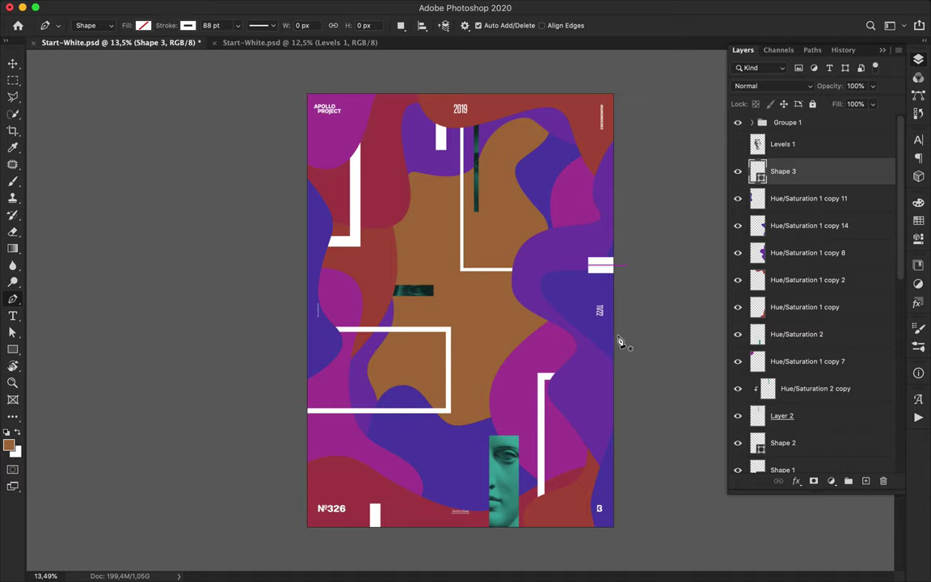
click(618, 336)
shift+click(473, 334)
key(a)
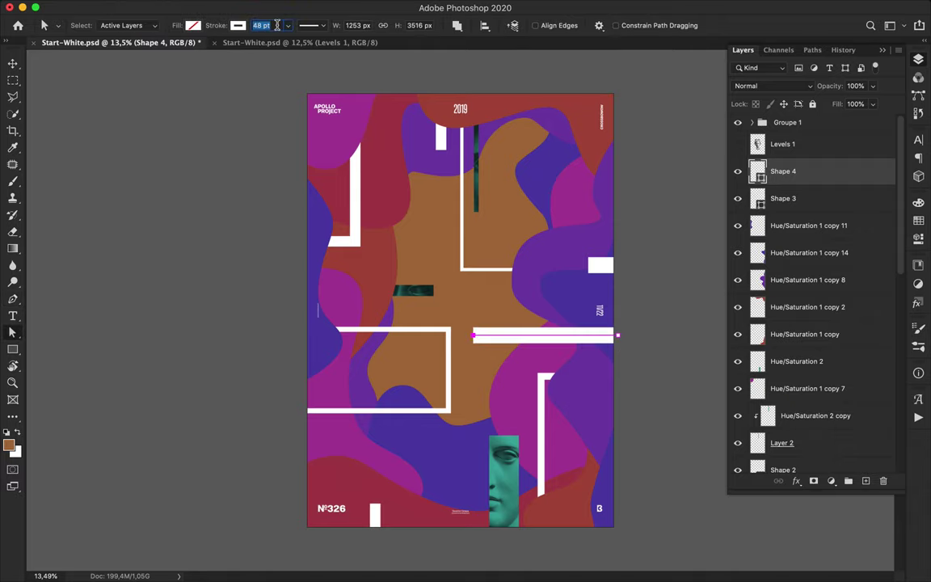
key(v)
drag(586, 341, 611, 345)
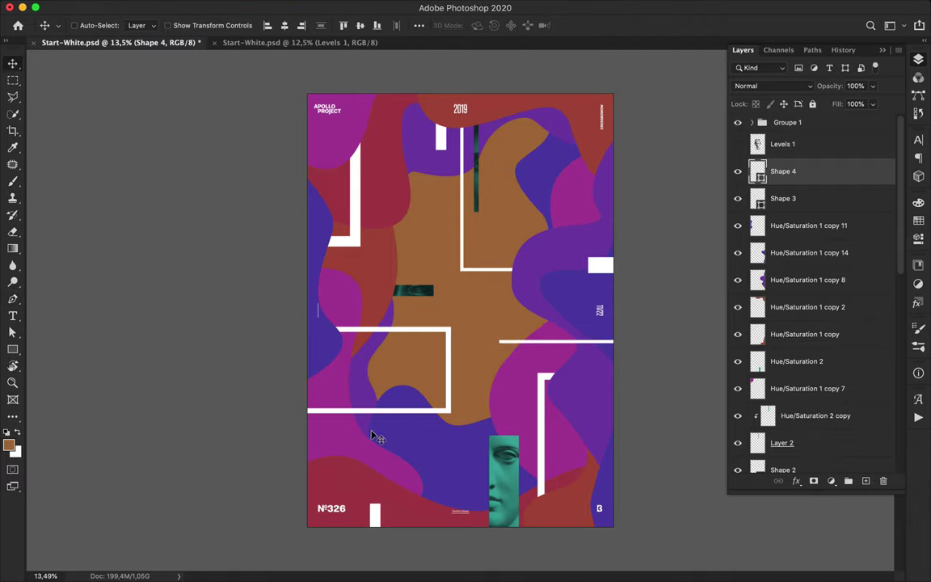
Draw a thin horizontal white line across the poster's lower-left edge and place Shape 5 directly below Hue/Saturation 1 copy 10
key(p)
click(291, 446)
shift+click(393, 446)
key(a)
key(v)
drag(834, 185, 820, 420)
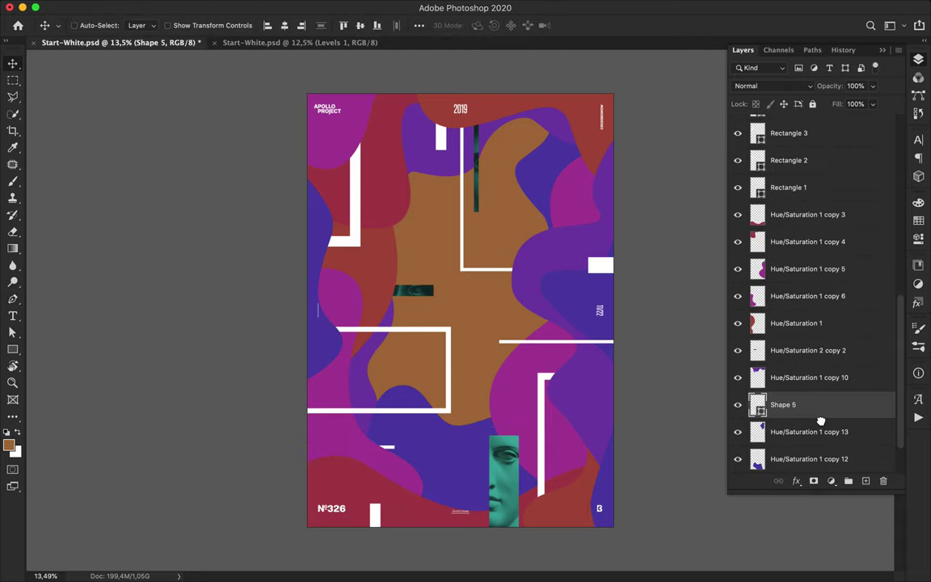
Duplicate Shape 5, rotate the copy to vertical, and position it under the purple wave left of the 2019 heading
drag(390, 449, 428, 239)
key(super+t)
shift+drag(331, 219, 411, 178)
drag(390, 213, 418, 132)
key(Return)
Add two more vertical line copies, one at the upper right directly below Rectangle 1 and one inside the lower-right outlined rectangle
drag(420, 178, 578, 94)
drag(791, 402, 802, 214)
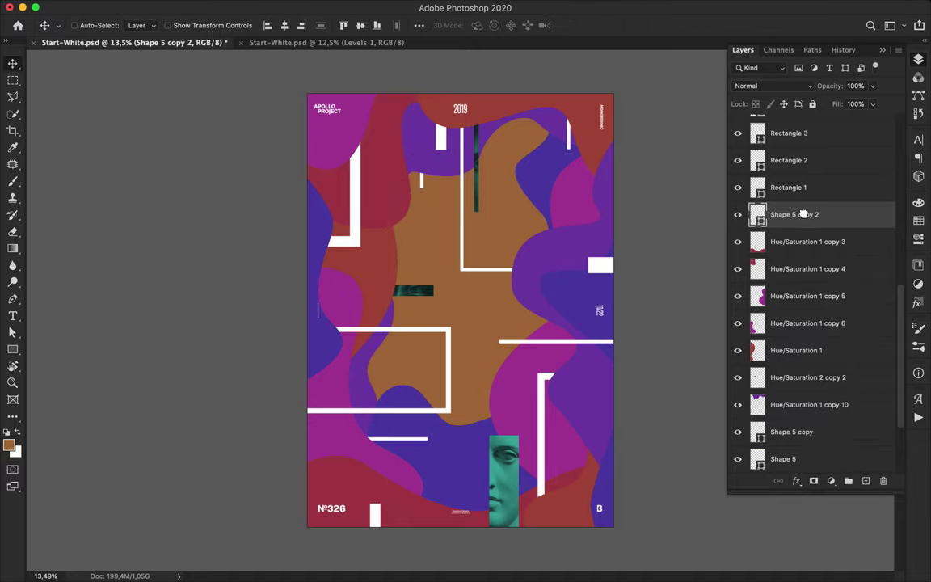
drag(563, 147, 552, 483)
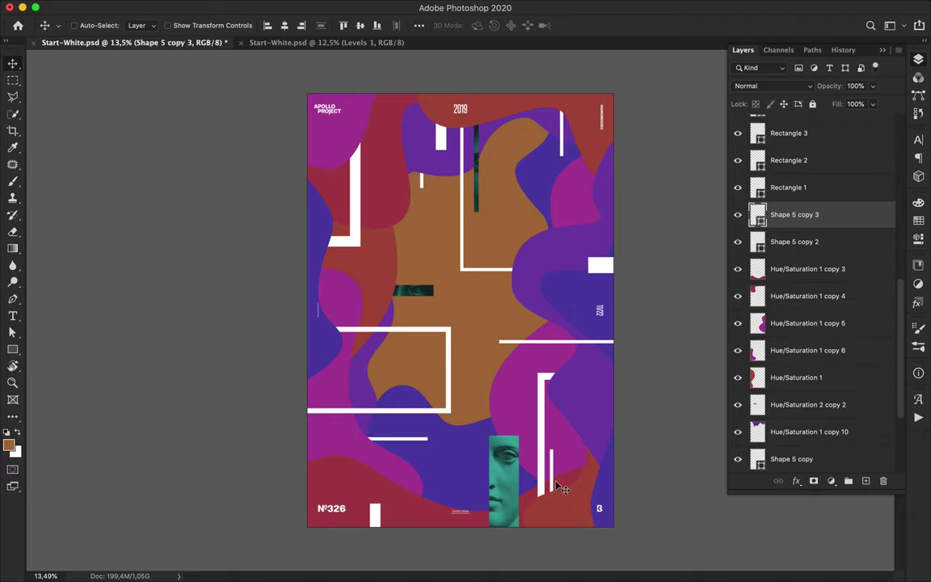
Draw a horizontal white line from the poster's left edge just below the lower-left outlined rectangle and set its stroke to 8 pt
key(p)
click(296, 420)
shift+click(410, 421)
key(a)
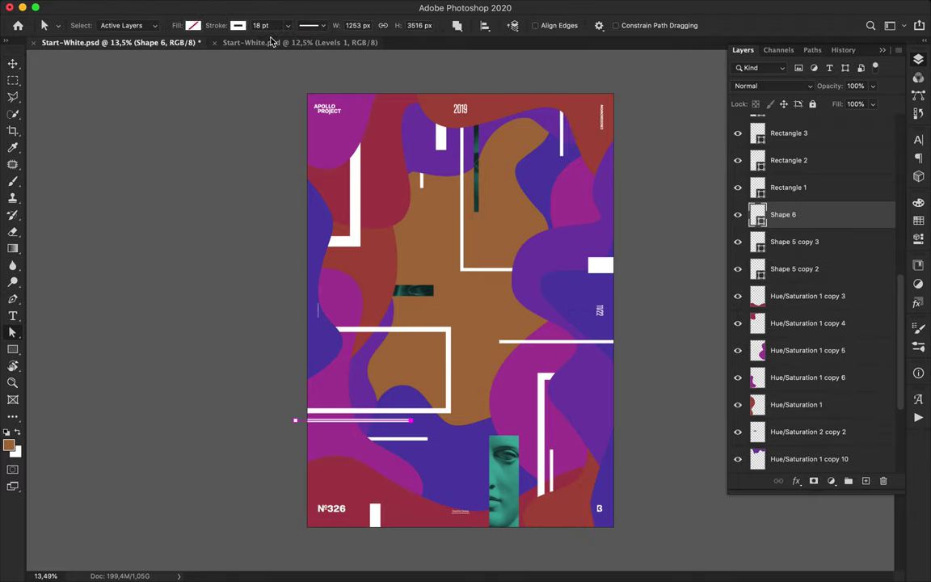
key(Return)
Add two vertical copies of Shape 6, one beside the lower-right outlined rectangle and one at the poster's bottom edge left of centre
key(v)
drag(398, 421, 600, 475)
key(super+t)
drag(490, 469, 433, 523)
key(Return)
scroll(460, 312, up, 1)
Draw a short horizontal white line just below the long line at the poster's right edge and duplicate it slightly lower
key(p)
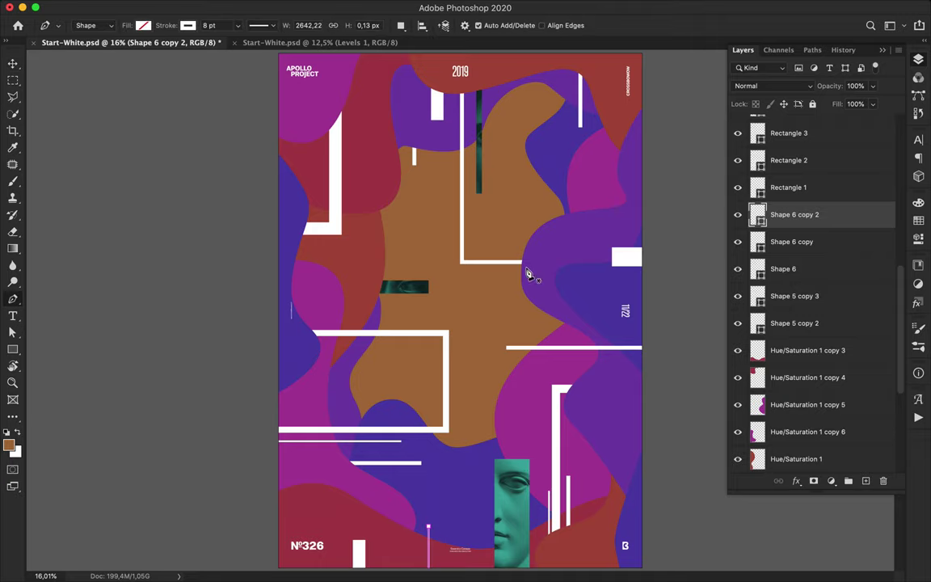
click(654, 357)
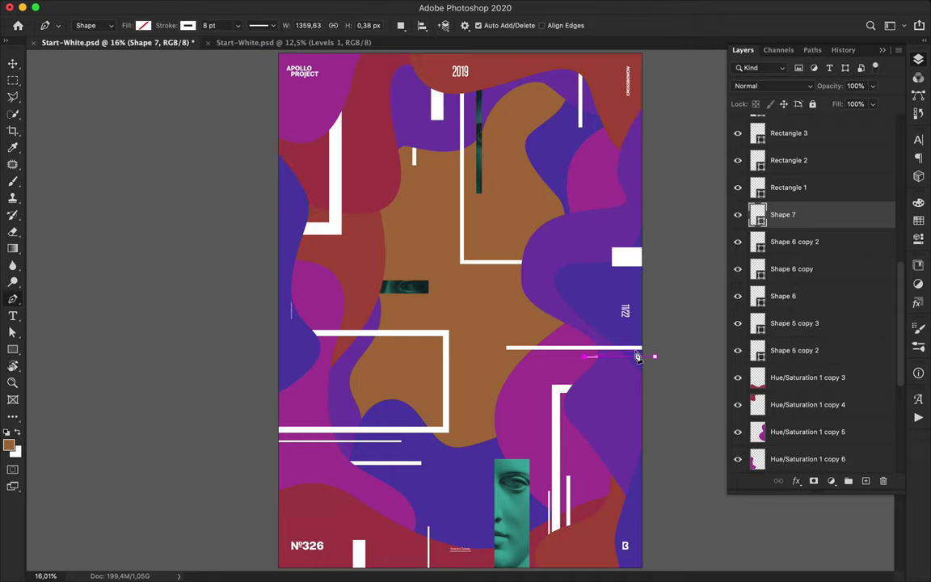
key(a)
key(v)
mouse_move(599, 357)
mouse_down()
mouse_move(583, 358)
mouse_move(606, 362)
mouse_up()
Place Shape 7 copy directly above Hue/Saturation 1 copy 8 and thin its stroke to 3 pt
drag(800, 214, 799, 171)
text(a)
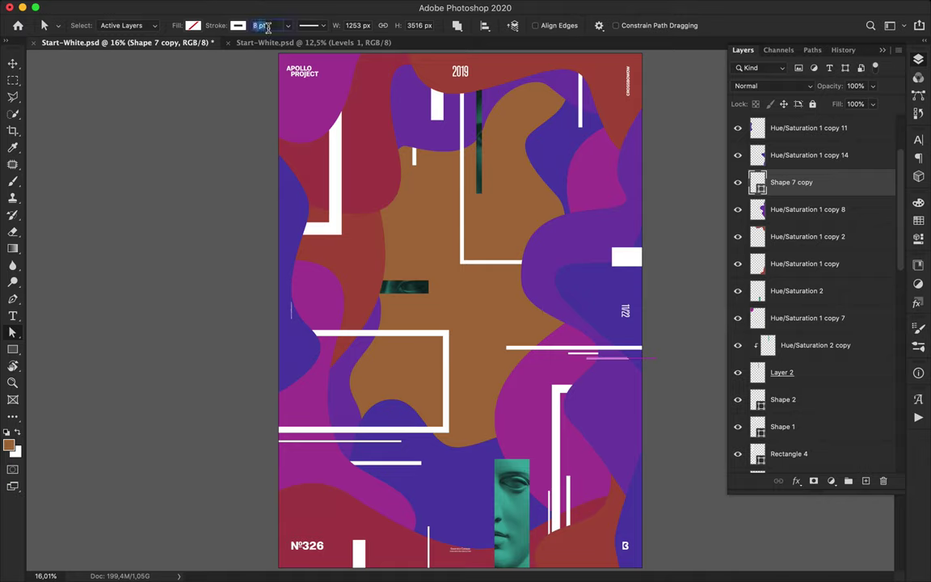
text(4)
key(Return)
Spread four copies of the thin line over the left, right, top and lower-left areas, rotating the top and lower-left ones to vertical
key(v)
drag(614, 365, 425, 74)
key(super+t)
key(Return)
key(Return)
drag(406, 111, 351, 537)
key(a)
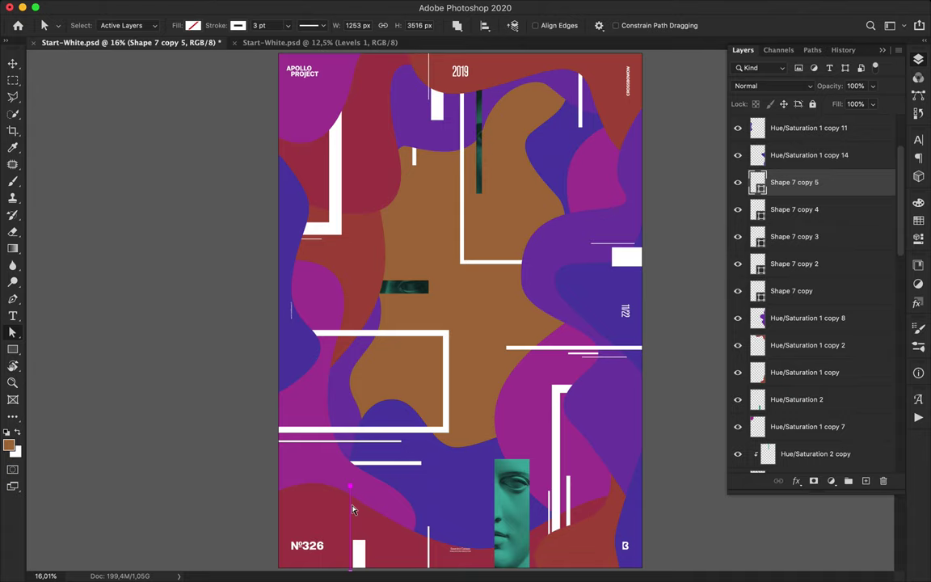
key(v)
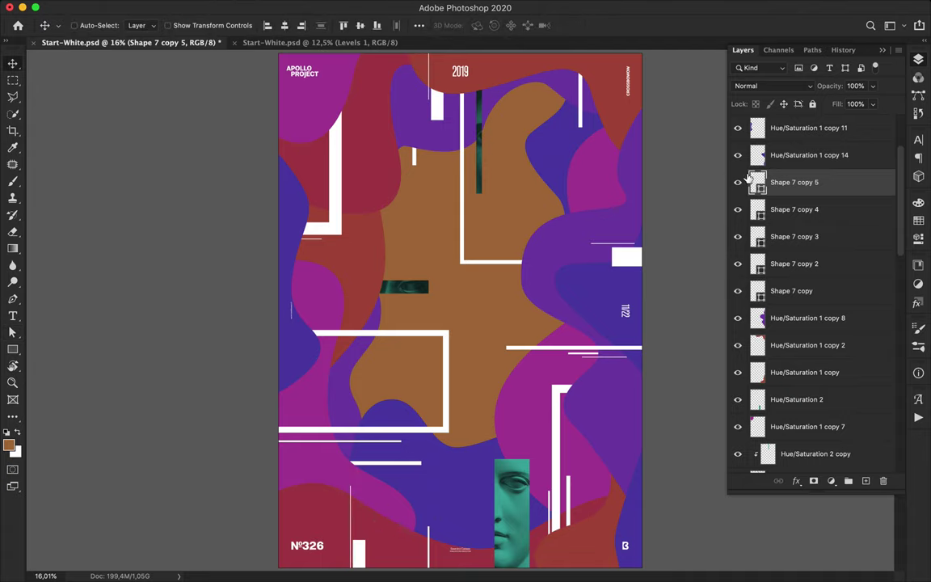
Draw a thin vertical line beside the upper teal strip below Hue/Saturation 1 copy 13, and add a higher copy directly below Hue/Saturation 1 copy 5
key(p)
click(485, 101)
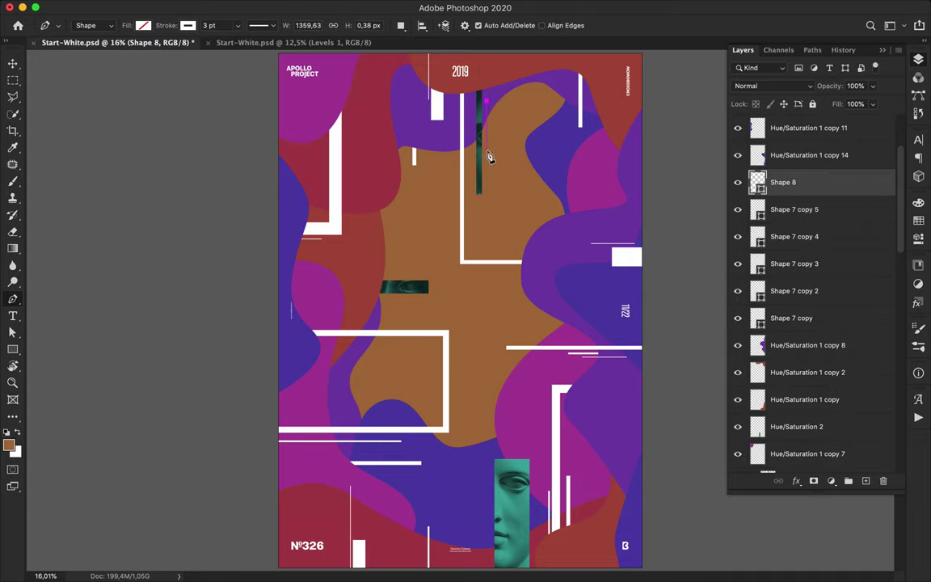
key(a)
key(v)
drag(788, 182, 800, 292)
scroll(808, 295, down, 4)
drag(806, 275, 808, 383)
drag(487, 224, 512, 127)
drag(792, 377, 828, 162)
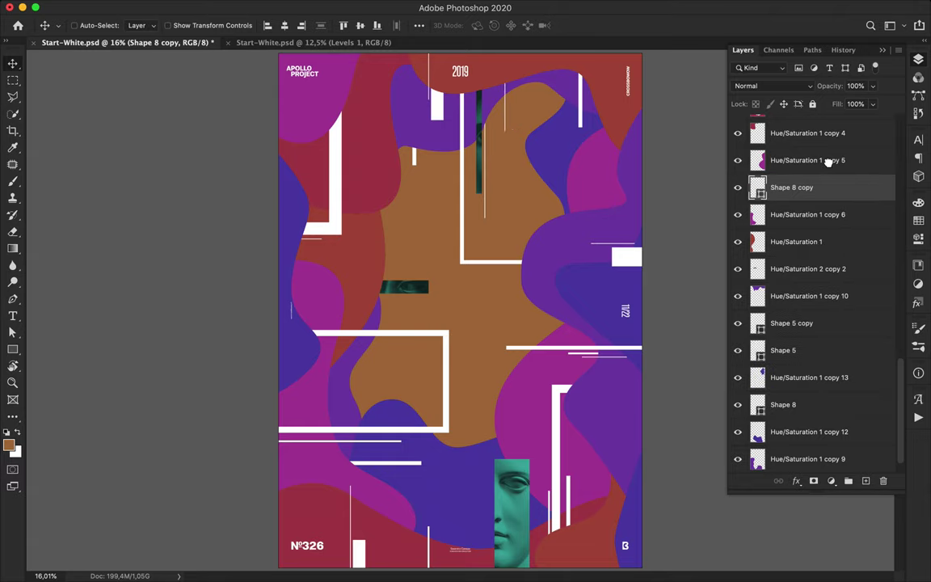
Draw a vertical line across the top edge right of the 2019 heading with a 13 pt stroke and place it directly above Hue/Saturation 1 copy 8
key(p)
scroll(513, 69, down, 2)
click(504, 77)
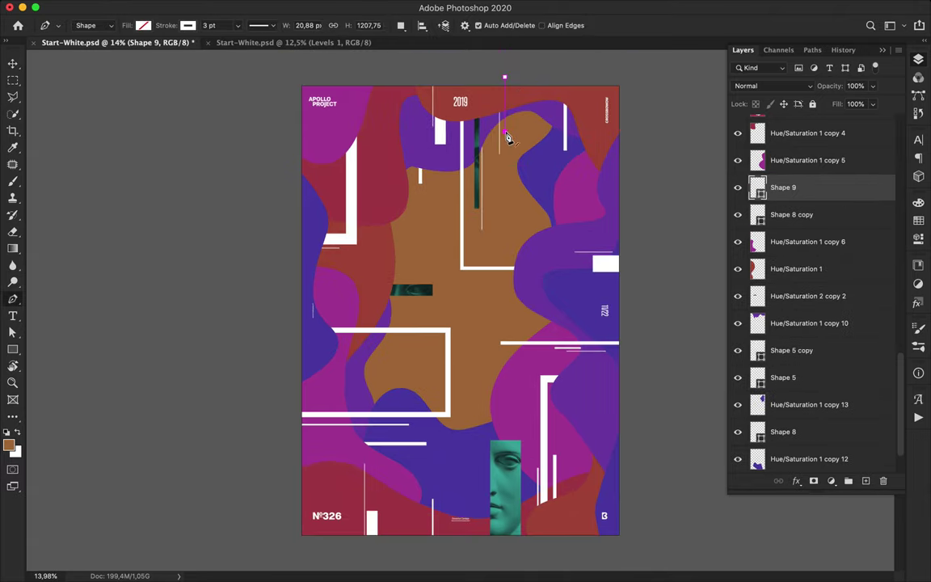
key(a)
click(279, 26)
key(shift+Up)
key(Return)
mouse_move(827, 193)
mouse_down()
mouse_move(811, 189)
mouse_move(810, 201)
mouse_move(806, 104)
mouse_move(810, 347)
mouse_move(806, 153)
mouse_up()
key(super+plus)
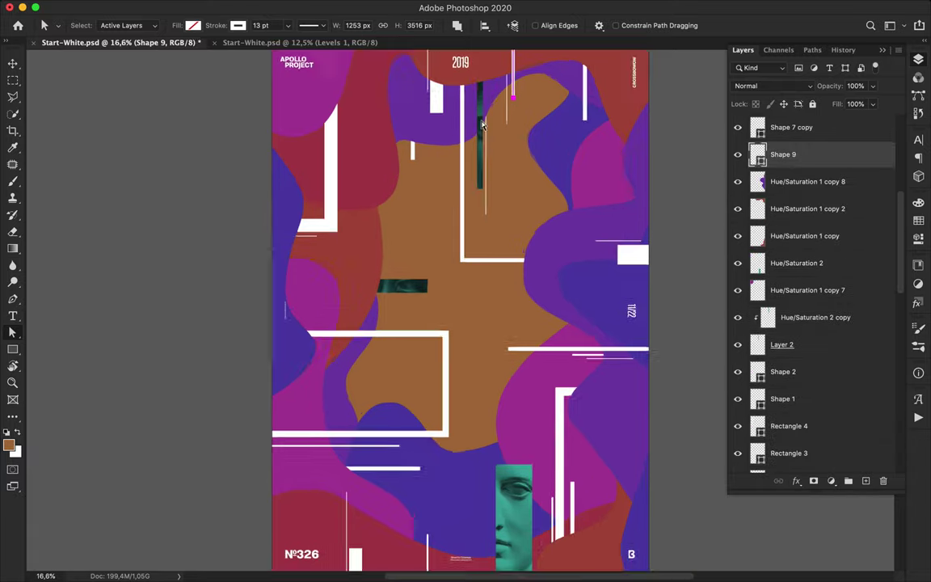
scroll(482, 124, up, 4)
Duplicate Shape 9 to the poster's upper right, rotate the copy 90 degrees, and place it between the Shape 2 and Shape 1 layers
key(v)
drag(504, 186, 598, 339)
scroll(497, 194, down, 2)
key(ctrl+t)
drag(592, 297, 703, 339)
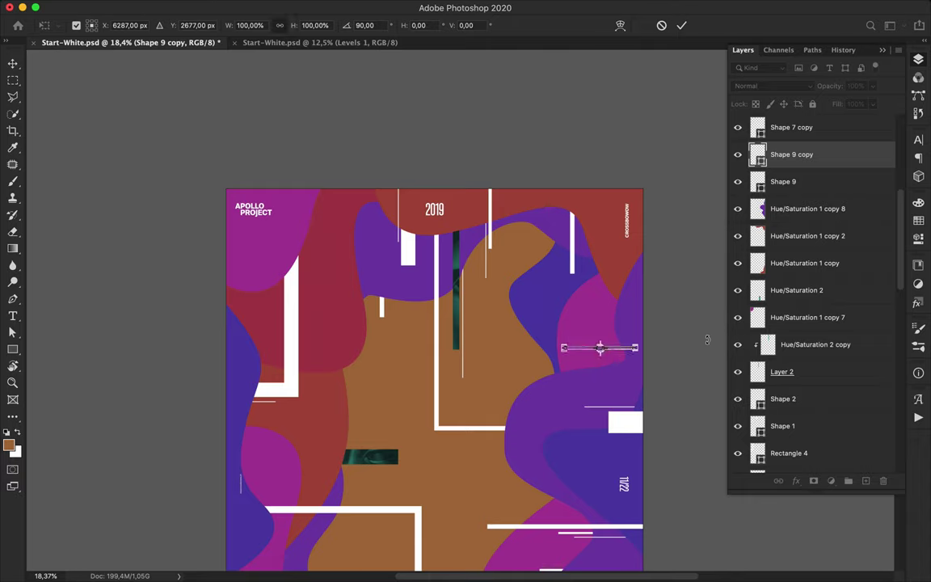
key(Return)
drag(622, 350, 636, 358)
drag(843, 157, 840, 413)
drag(604, 358, 624, 358)
key(ctrl+minus)
scroll(623, 397, down, 2)
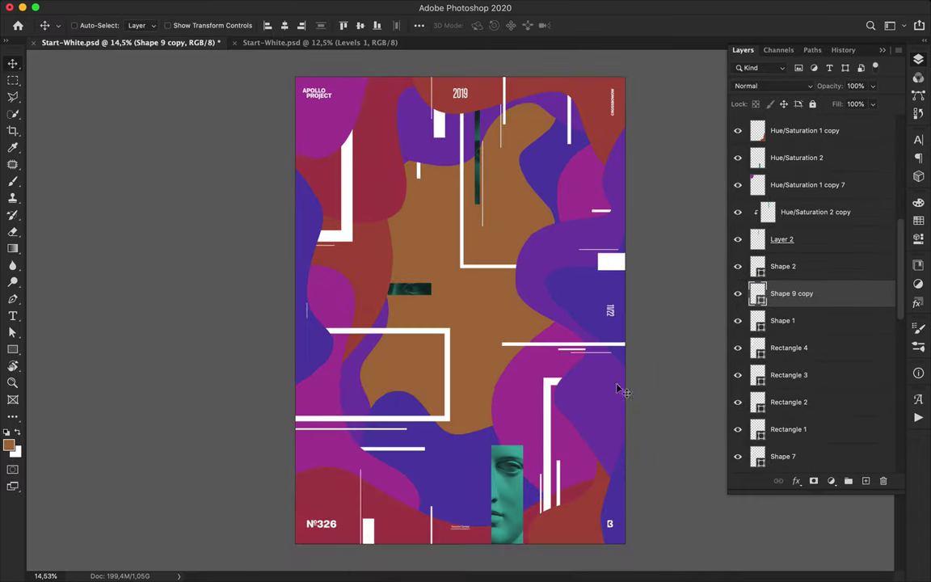
Put Shape 9 copy inside the upper outlined rectangle and add a vertical copy near the bottom centre, directly below Hue/Saturation 1 copy 10
drag(590, 214, 435, 498)
key(super+t)
key(Return)
drag(791, 293, 813, 346)
drag(440, 503, 444, 505)
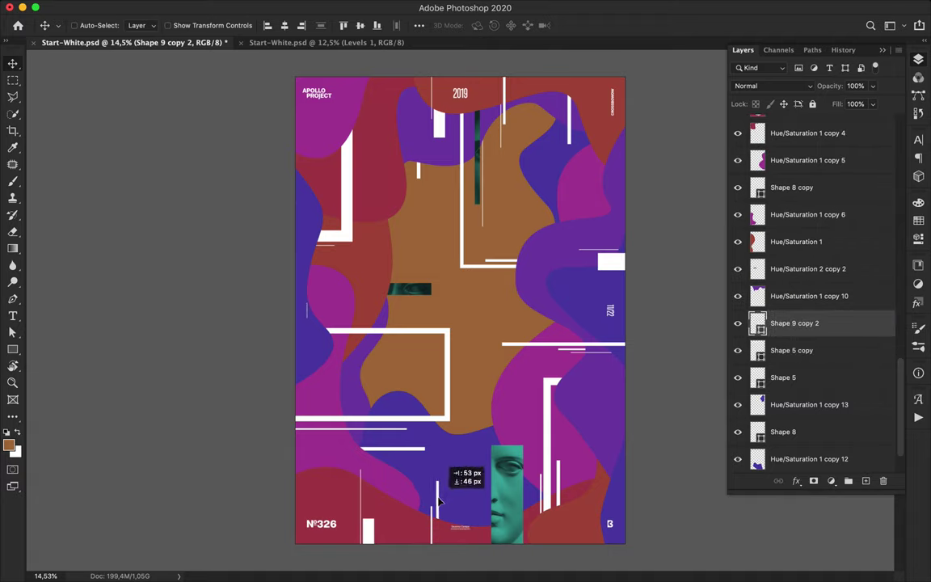
Draw a short horizontal line from the left edge above the upper-left outlined rectangle's base, thicken its stroke, and place it above Hue/Saturation 1 copy 11
key(p)
click(289, 221)
shift+click(334, 222)
key(a)
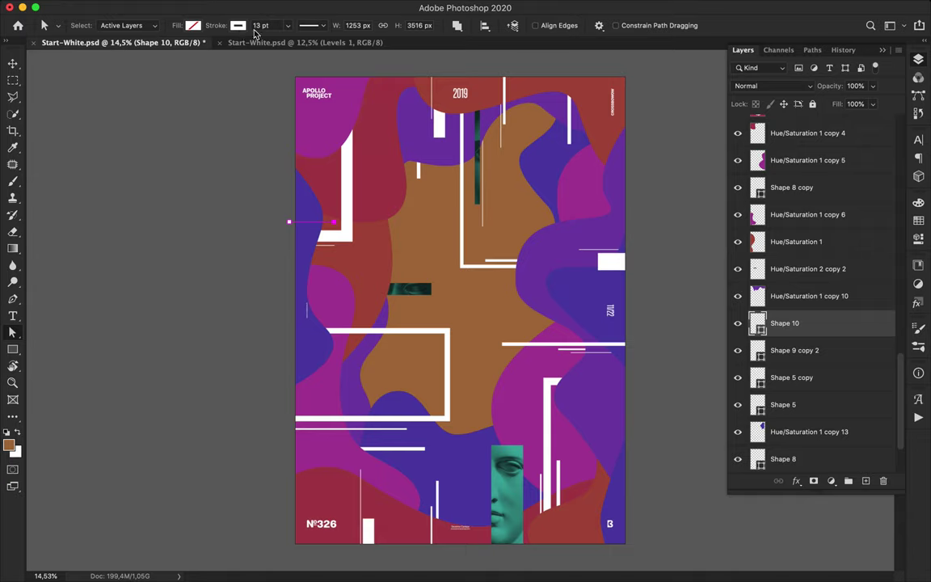
key(shift+Up)
key(v)
drag(784, 323, 807, 212)
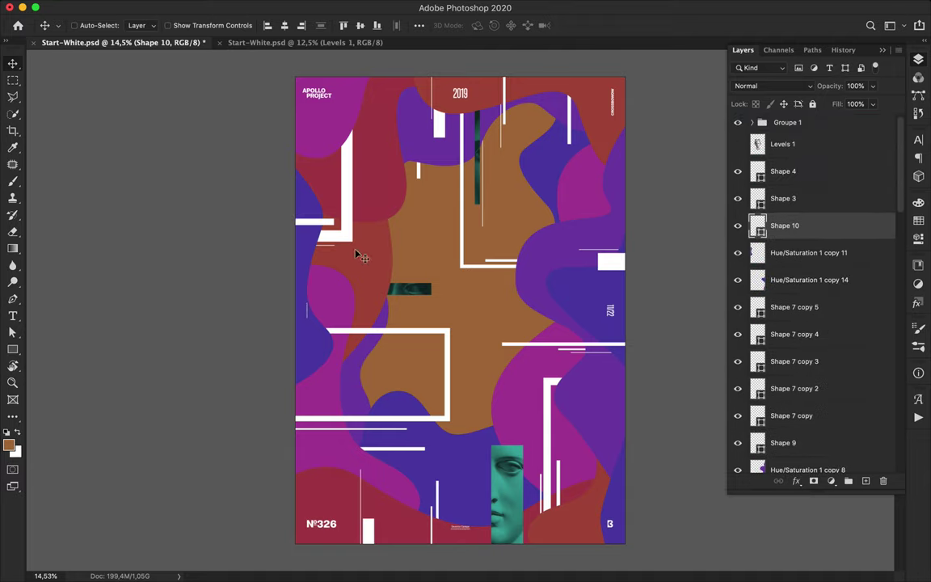
Duplicate Shape 10 beside the right-hand blue wave and near the upper-left magenta wave, placing the second copy directly below Hue/Saturation 1 copy 3
drag(317, 226, 549, 201)
drag(818, 230, 833, 425)
drag(533, 197, 370, 102)
drag(808, 404, 799, 139)
scroll(810, 171, up, 3)
Add another copy at the left edge below the APOLLO PROJECT title, place it directly below Hue/Saturation 1 copy 8, and set its stroke to 13 pt
drag(363, 118, 309, 135)
drag(807, 150, 847, 322)
scroll(820, 210, down, 5)
drag(814, 183, 815, 162)
key(a)
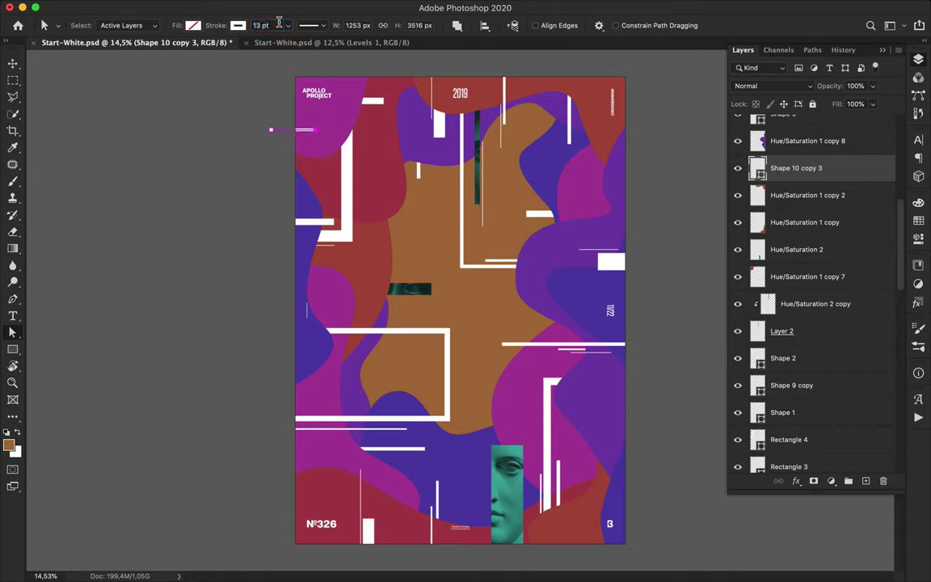
Distribute four copies of the 13 pt line beside the upper-left frame, inside the lower-left frame, at the lower-left edge and at the bottom right
key(v)
drag(302, 135, 380, 350)
drag(816, 337, 814, 370)
drag(813, 275, 837, 414)
Draw a long horizontal line from the left edge across the lower-left outlined rectangle and thin its stroke to 3 pt
key(p)
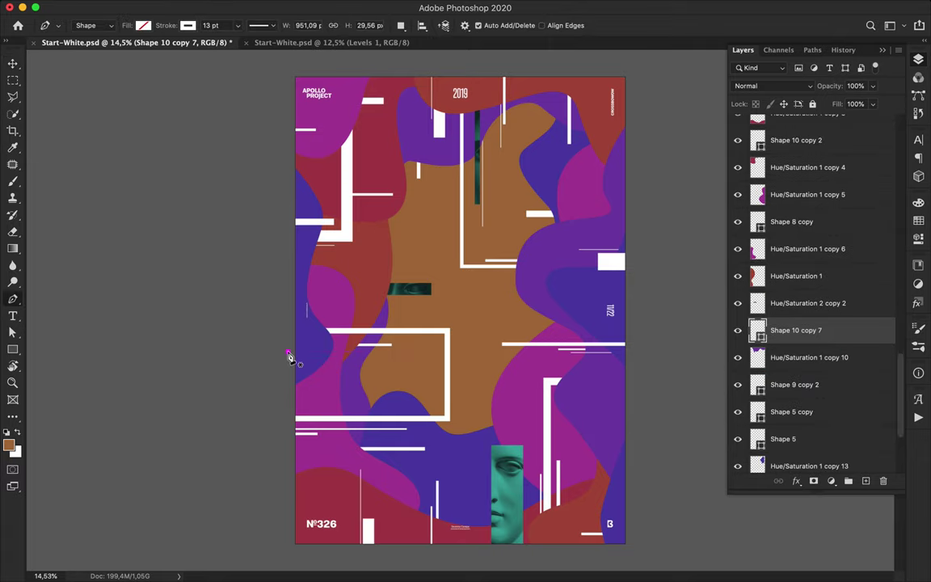
click(287, 351)
shift+click(427, 357)
text(a)
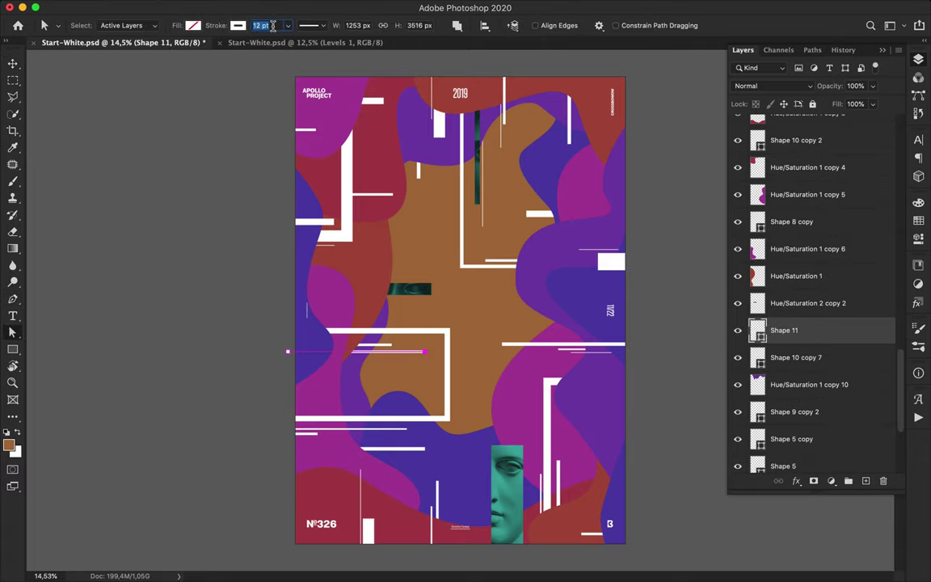
text(6)
key(Return)
Place the Shape 11 layer directly above Hue/Saturation 1 copy 3
key(v)
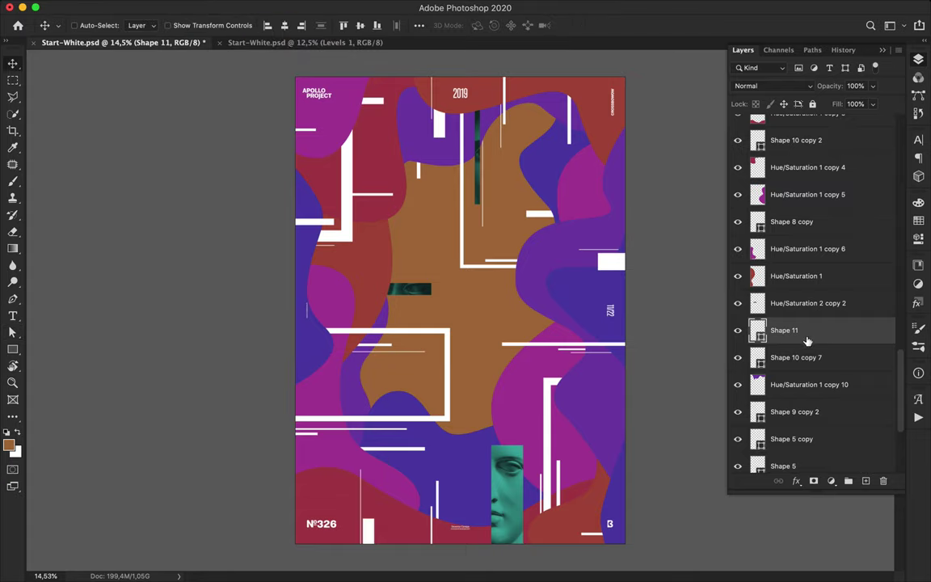
drag(780, 329, 805, 163)
scroll(821, 170, up, 4)
drag(818, 279, 815, 212)
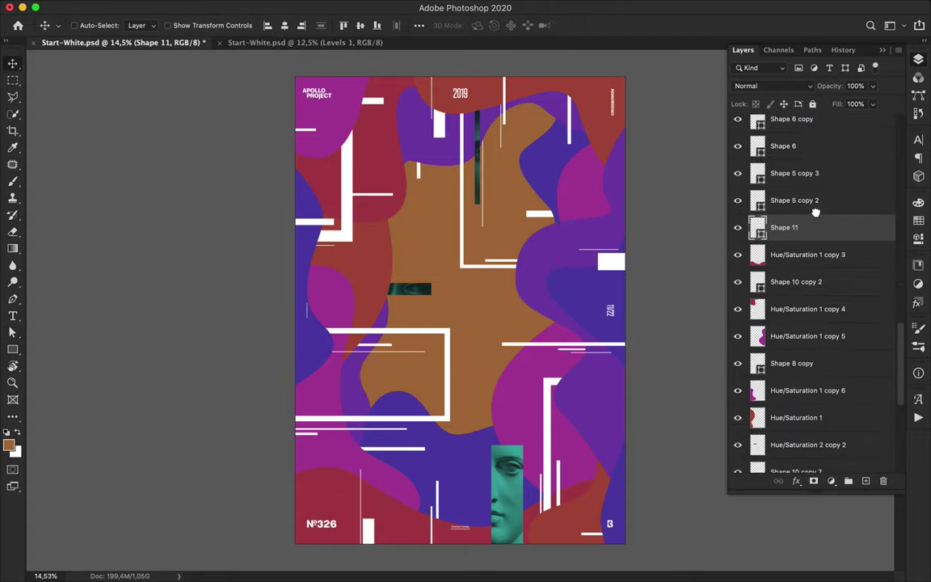
Duplicate Shape 11 to the right side, place the copy directly above Hue/Saturation 1 copy 14, and extend it toward the poster's centre
drag(529, 321, 602, 320)
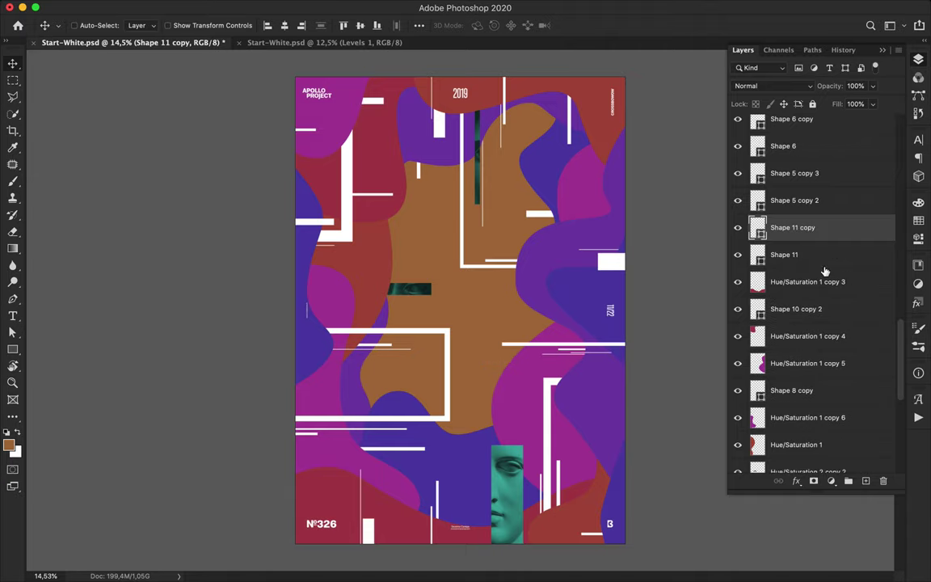
drag(843, 239, 825, 129)
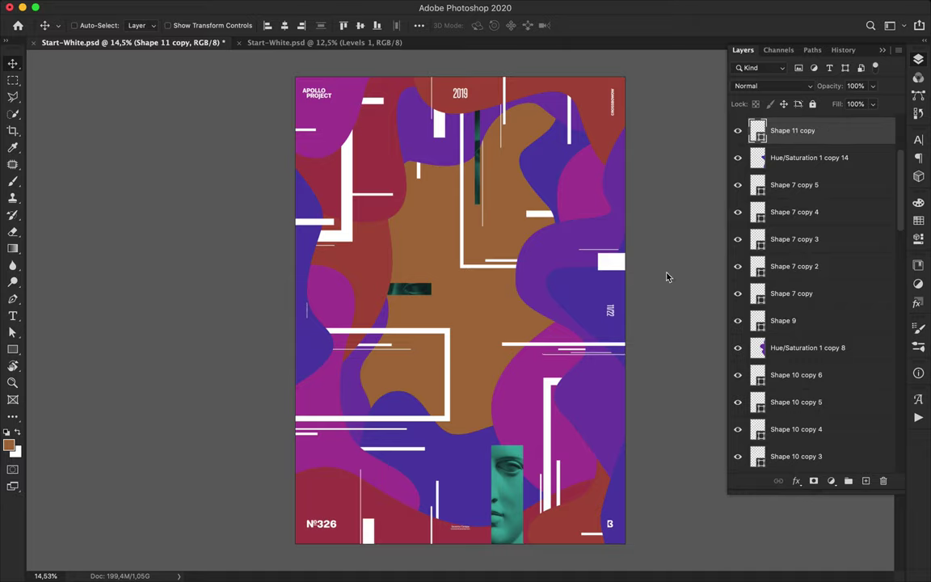
drag(571, 362, 499, 362)
key(a)
drag(633, 357, 610, 355)
drag(474, 355, 468, 355)
key(v)
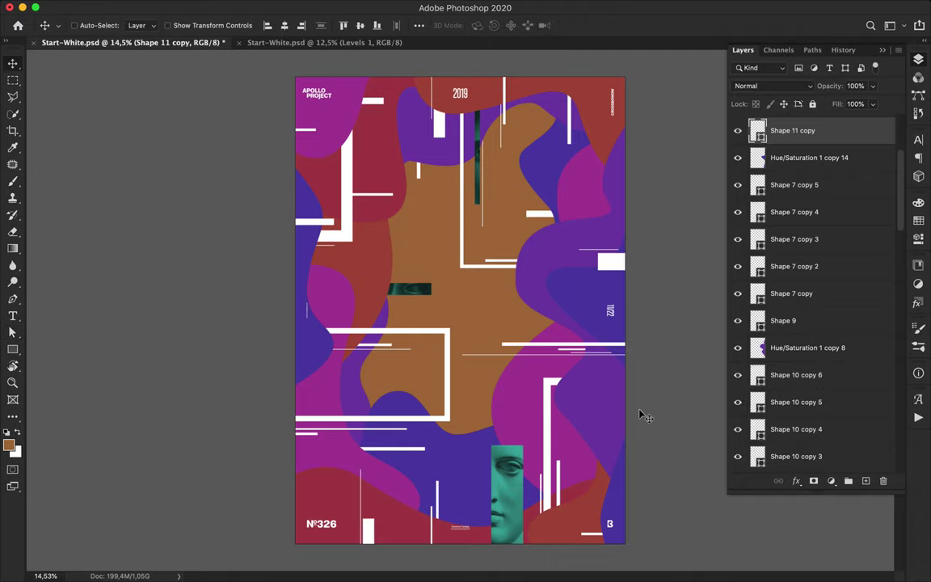
Draw a long thin vertical line from below the 2019 heading down through the poster's centre
key(p)
click(457, 107)
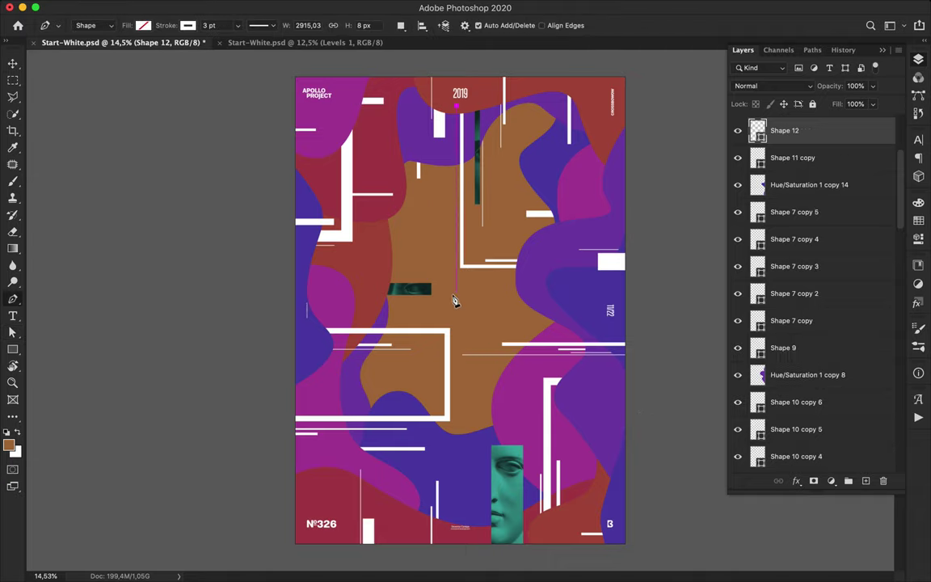
click(457, 375)
key(a)
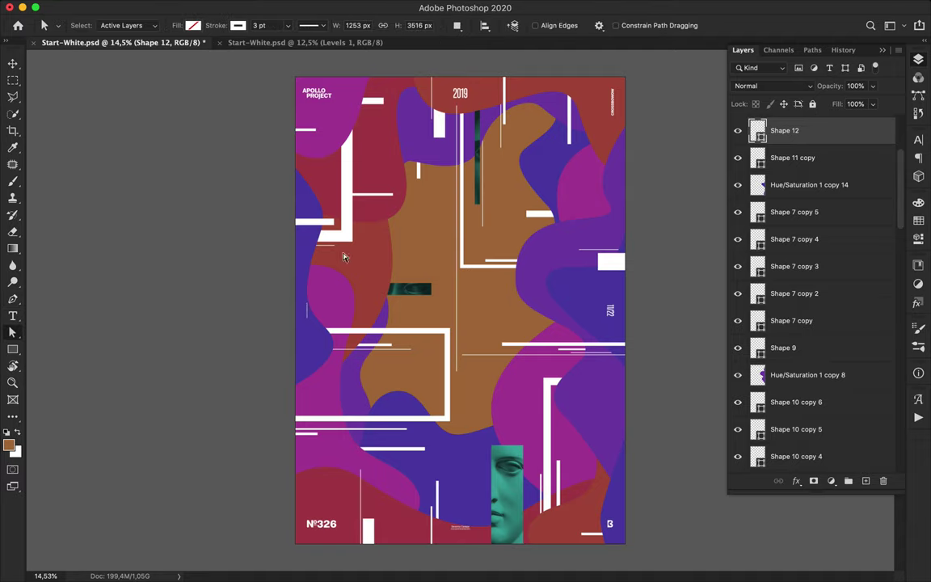
Add a Molde Bold text layer on the brown area with the digits 6 and 5 on stacked lines
key(t)
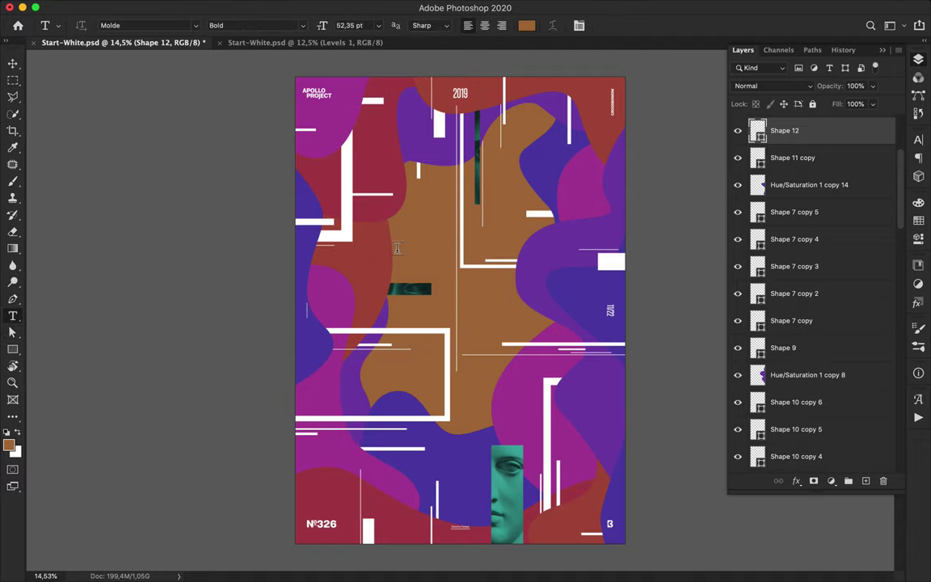
click(441, 247)
key(BackSpace)
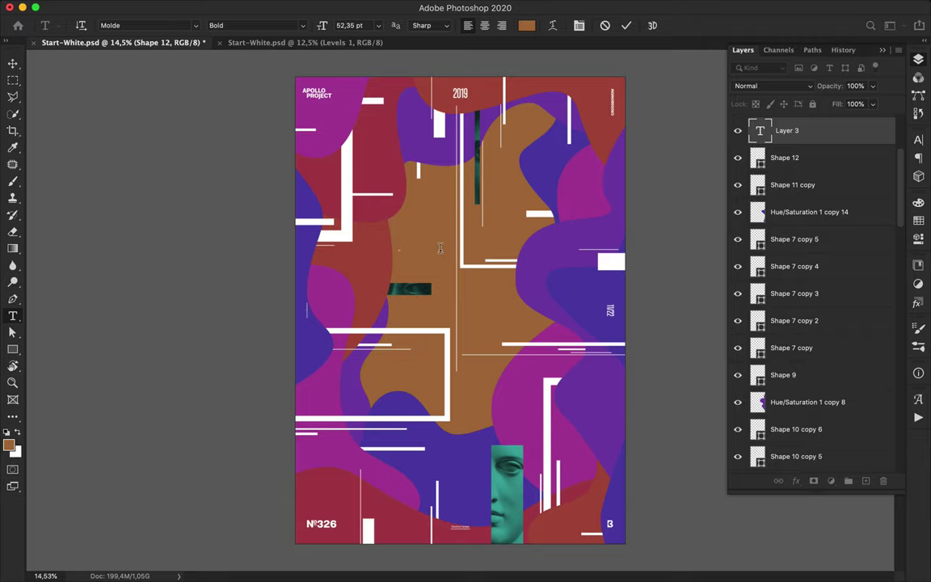
text(6 5)
click(710, 161)
Set the colour of the digits to white, ffffff
click(528, 28)
click(753, 299)
click(528, 27)
drag(502, 294, 475, 271)
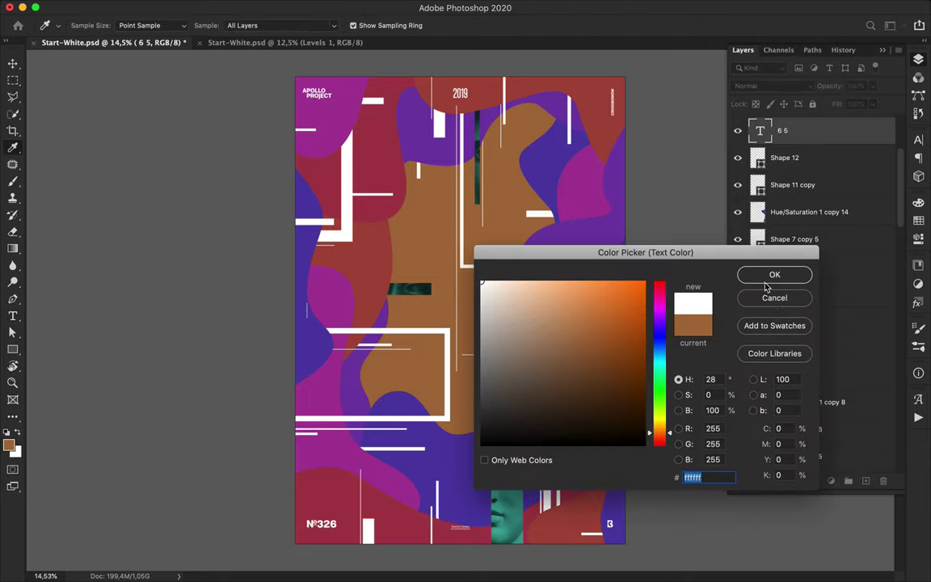
click(762, 280)
Set the stacked digits' leading to 76 pt and tracking to 200
click(918, 141)
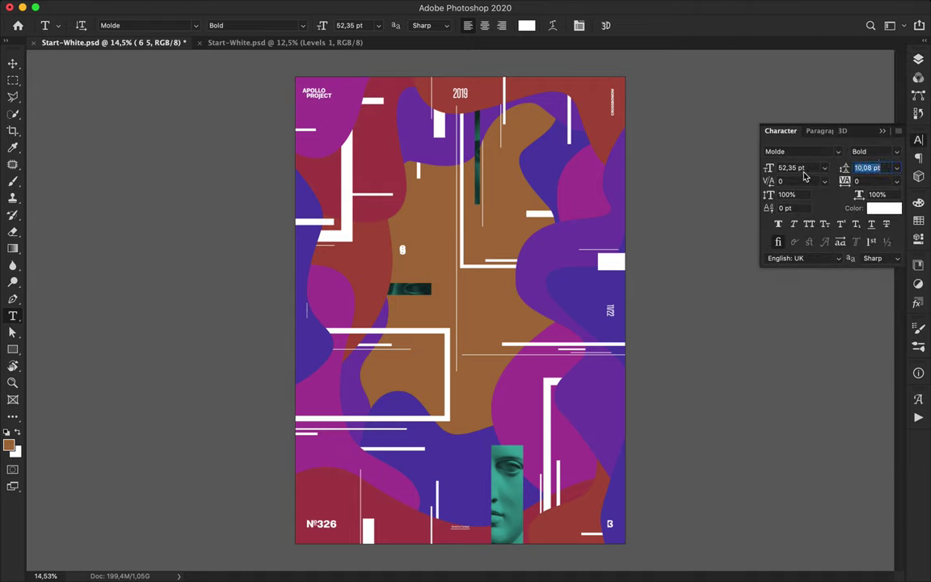
text(15)
key(Return)
text(200)
key(Return)
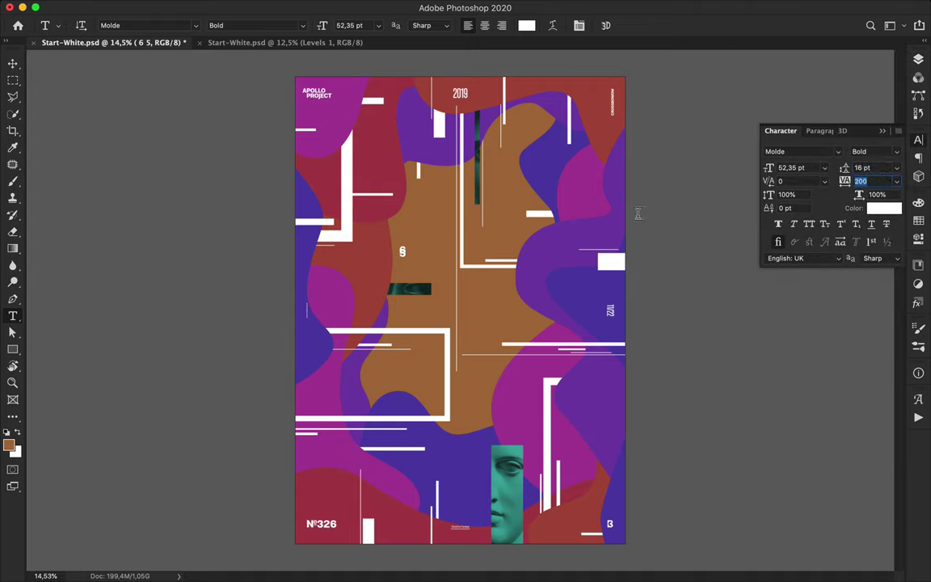
key(shift+Up)
key(shift+Up)
key(shift+Up)
key(shift+Up)
Add a 3 above the digits and place one 3 6 5 stack in the lower-left outlined rectangle and one in the upper central one
click(402, 261)
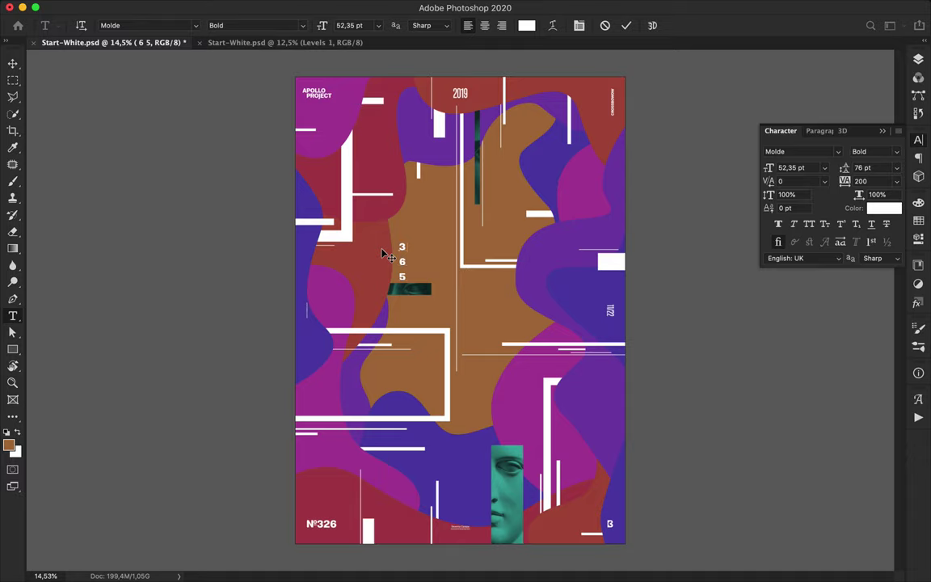
key(Escape)
key(v)
drag(387, 255, 438, 357)
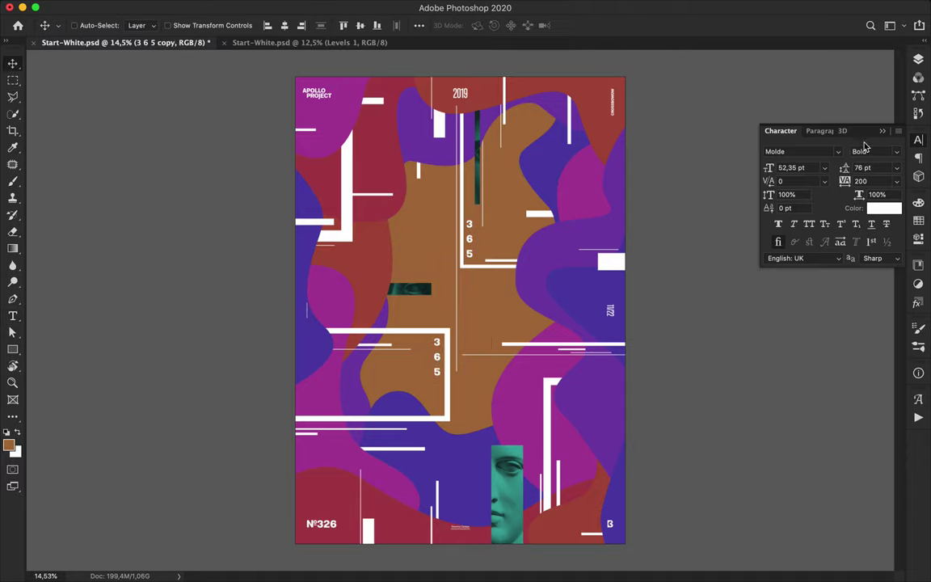
Set the font size of the 3 6 5 stack in the lower-left outlined rectangle to 32,35 pt
key(shift+Down)
key(shift+Down)
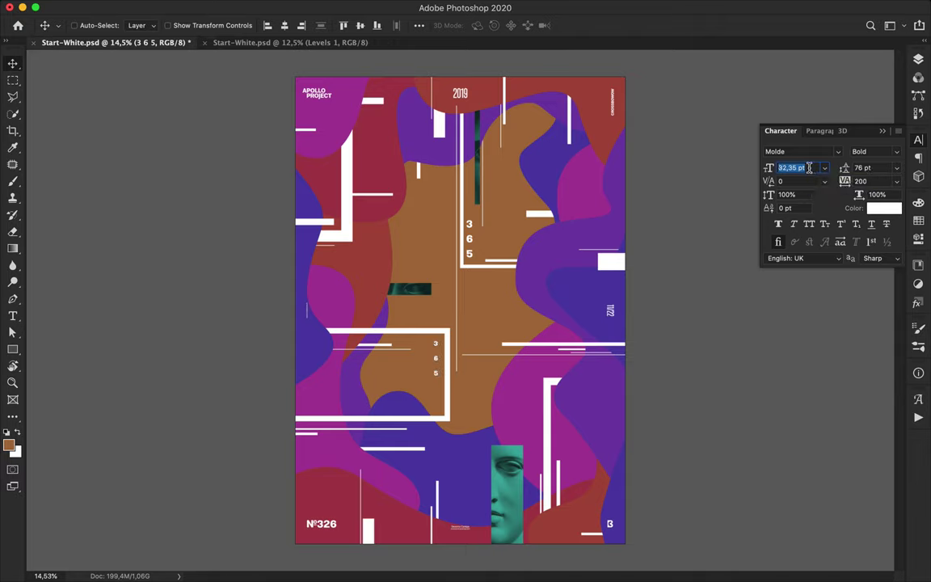
Copy the smaller 3 6 5 stack into the lower-right and upper-left outlined rectangles and set the upper-left copy's font size to 16 pt
drag(436, 365, 338, 180)
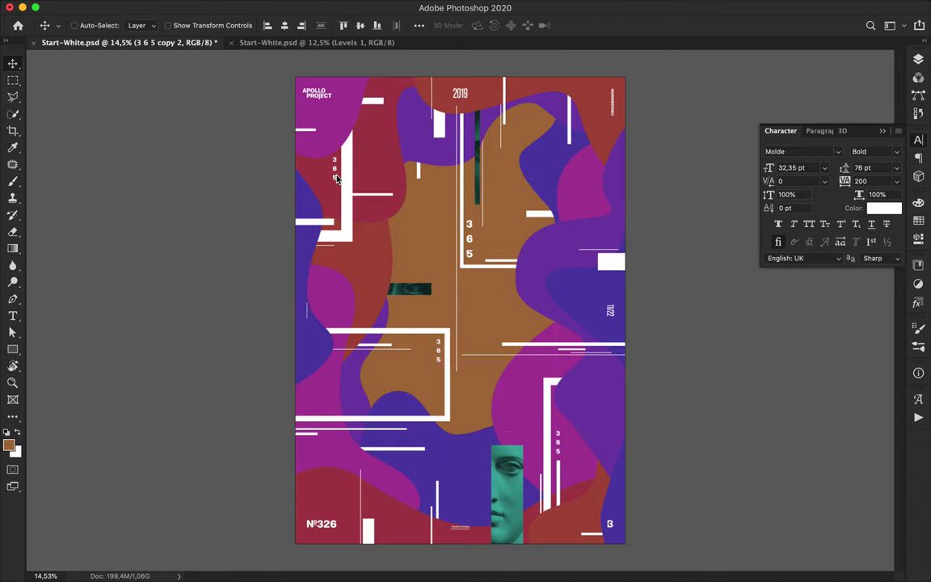
click(806, 168)
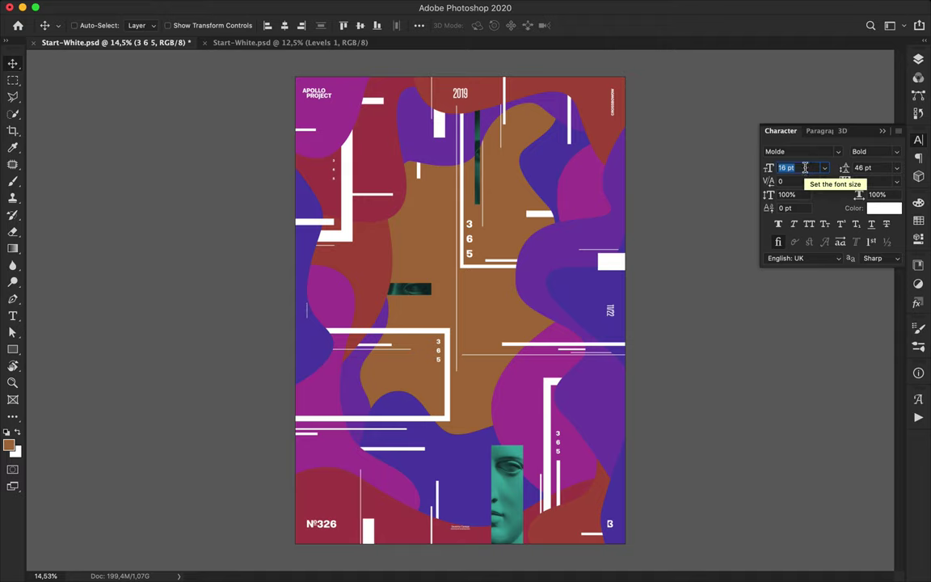
Set the upper-left 3 6 5 stack to 21 pt with 29 pt leading and copy it to the lower-left, lower-right and upper-right line areas
key(Up)
key(Up)
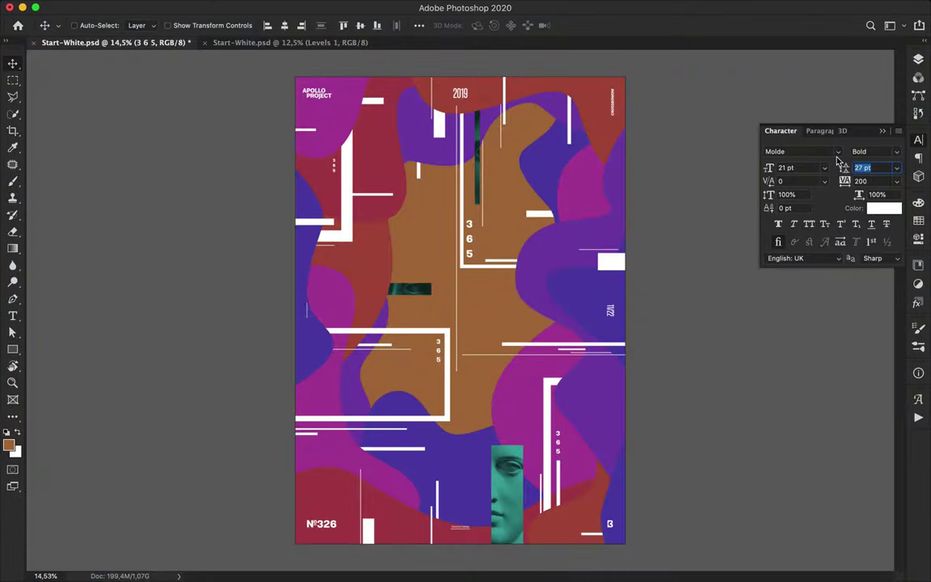
key(Return)
drag(334, 170, 356, 499)
Add the text APOLLO in the brown central area and set its tracking to 600
key(t)
click(403, 247)
text(APOLLO)
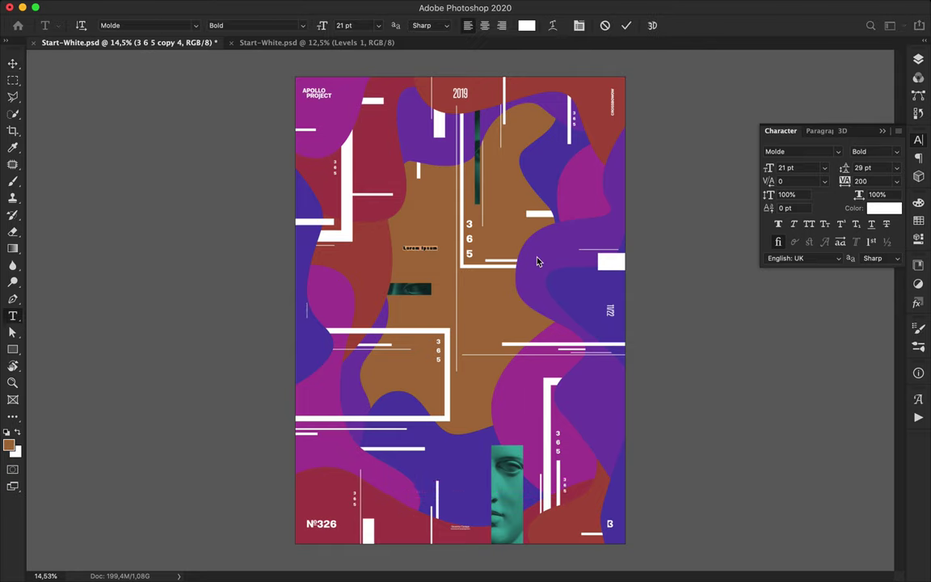
key(Escape)
click(874, 170)
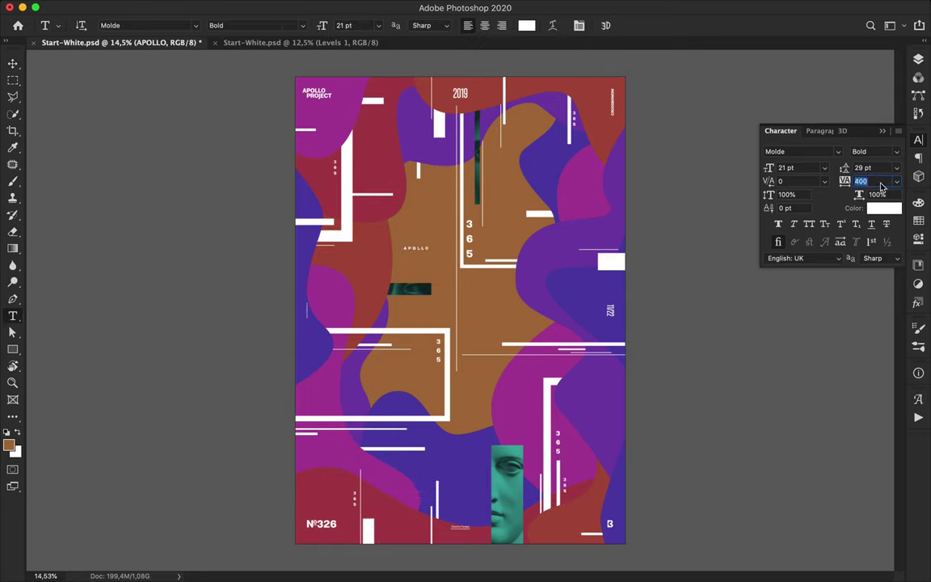
key(shift+Up)
key(shift+Up)
key(Return)
Place small APOLLO texts above the lower-left outlined rectangle and beneath the thick line at the right edge, with another copy at upper right
key(v)
drag(424, 250, 621, 361)
drag(559, 218, 560, 216)
Enlarge the upper-right APOLLO copy to 41 pt and duplicate it beside the right-hand white block, the lower-left lines and the upper-left bar
click(815, 169)
click(572, 208)
click(564, 201)
drag(566, 204, 417, 118)
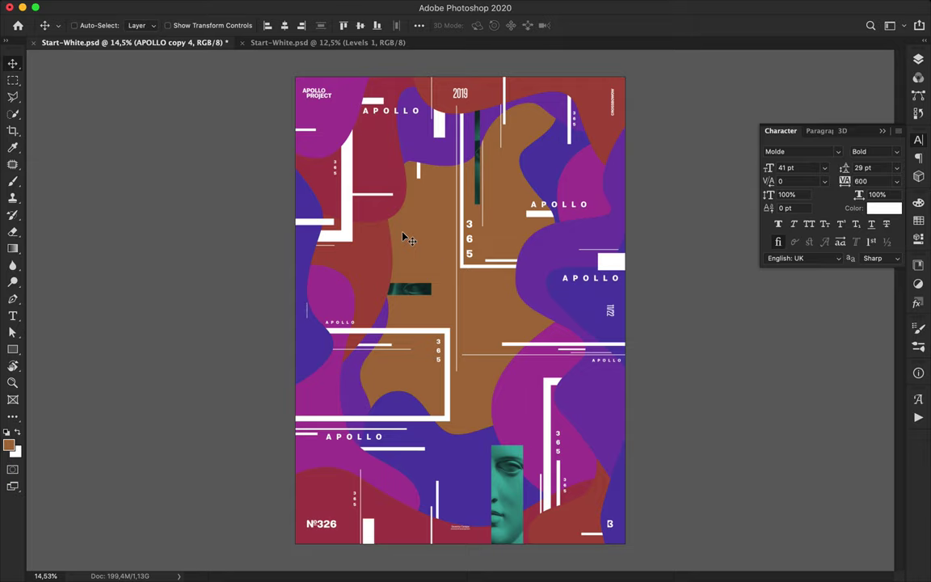
Draw a straight horizontal line with no fill and an 18 pt white stroke across the upper part of the brown area
key(p)
click(181, 25)
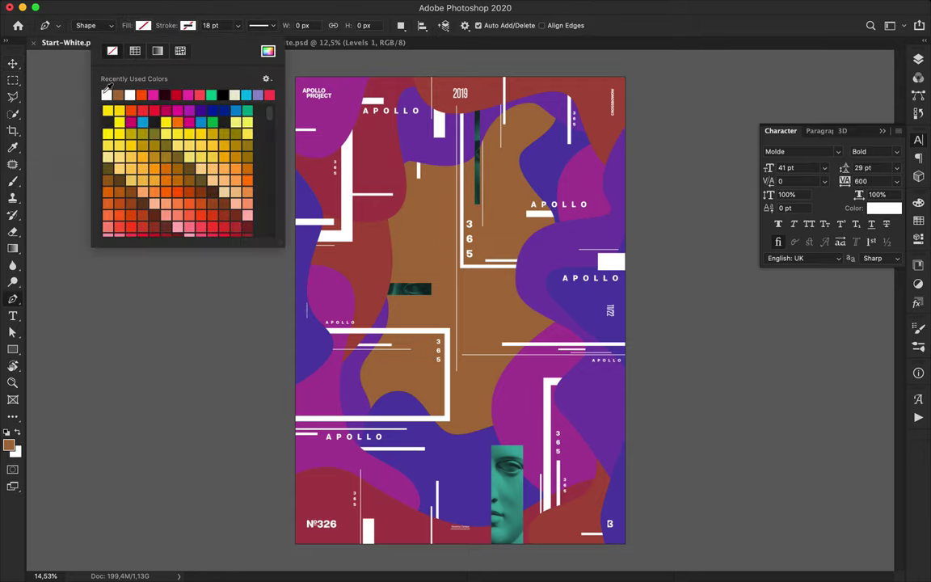
click(381, 210)
shift+click(446, 210)
key(a)
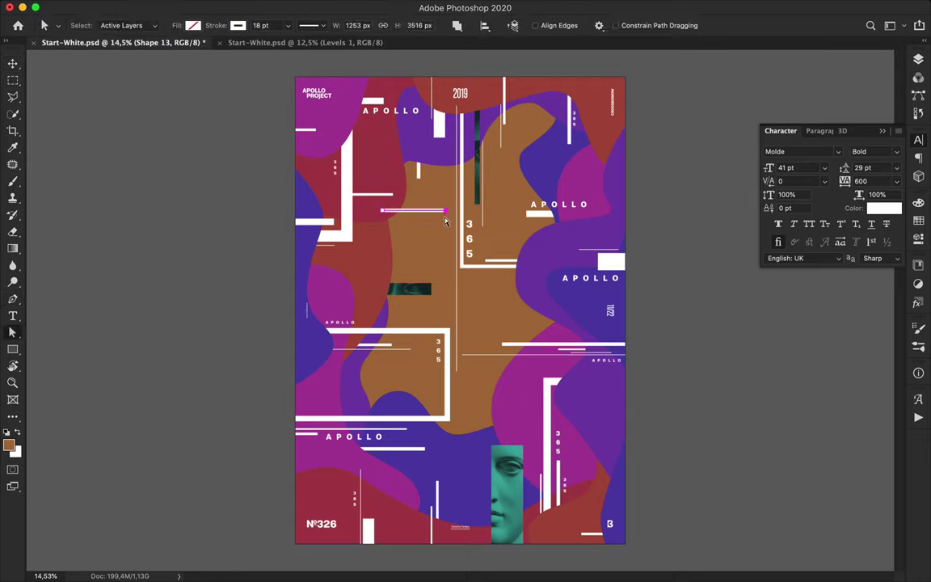
Move the new line's layer down the stack to between Shape 1 and Rectangle 4
key(v)
click(918, 59)
drag(814, 131, 813, 381)
click(622, 8)
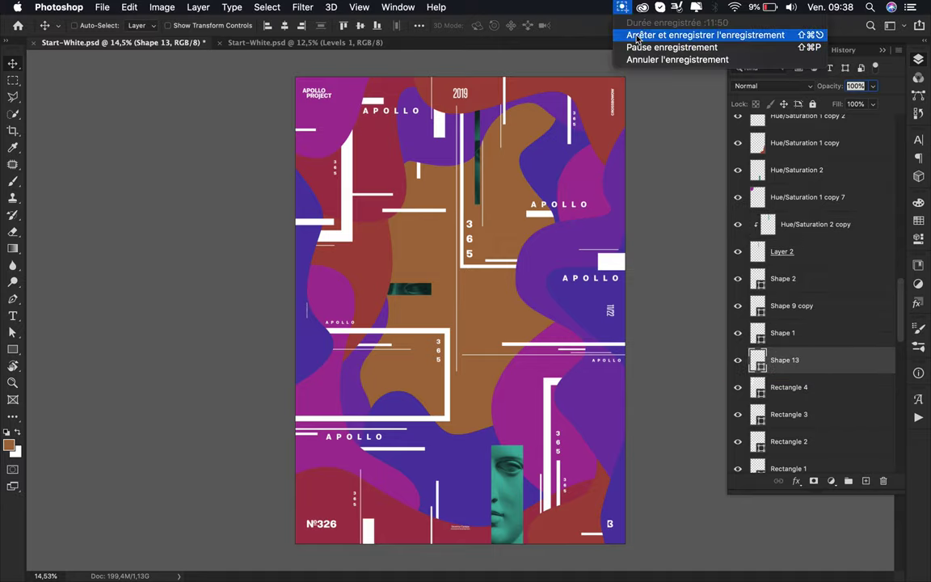
click(574, 36)
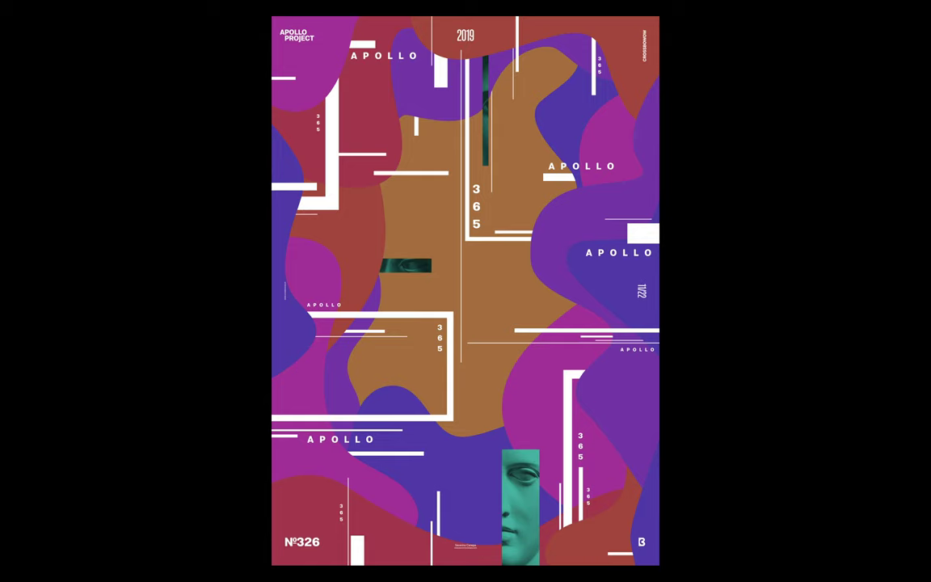